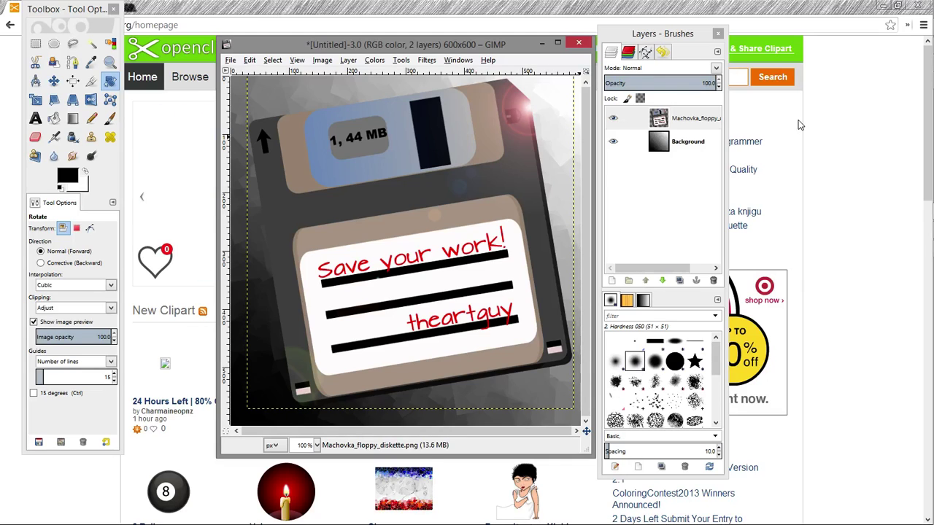
# - Switch from GIMP to the Chrome window with the 'GIMP Album Art' Google Sites editor
pyautogui.hotkey('alt', 'Tab')
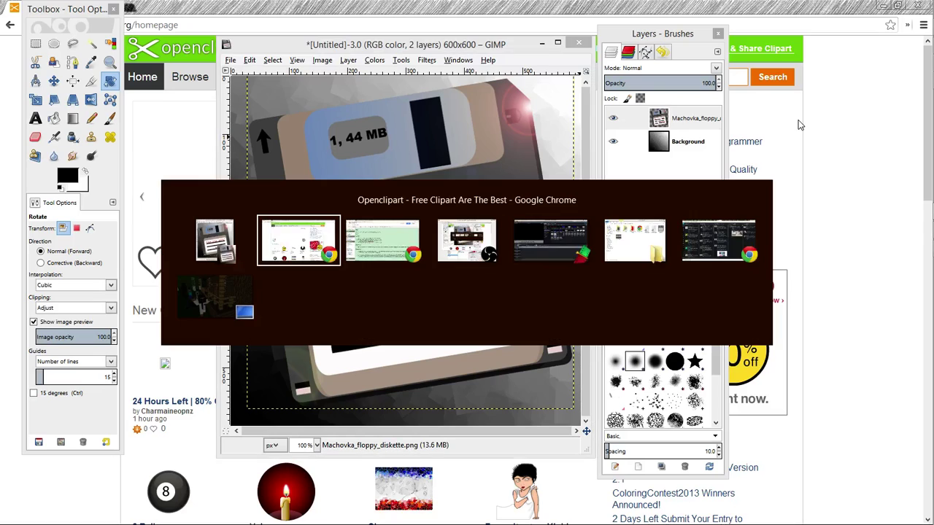
pyautogui.hotkey('alt', 'Tab')
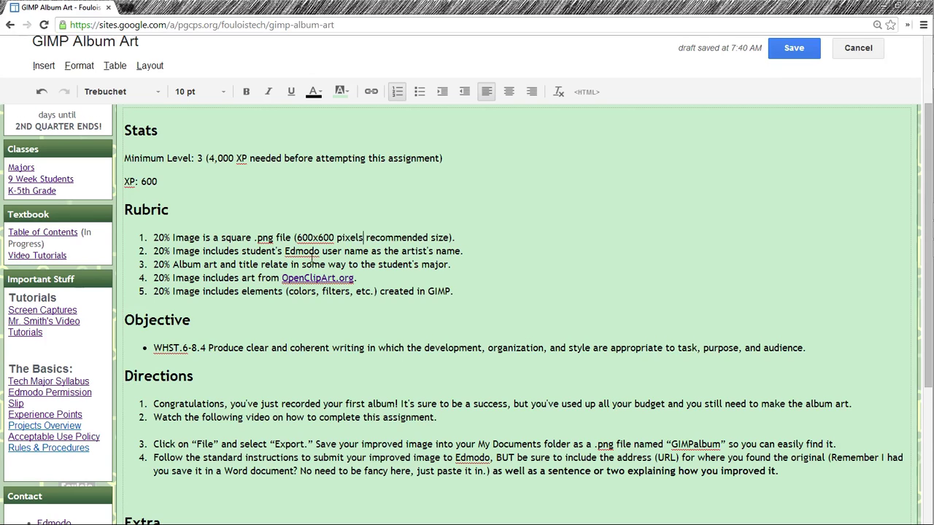
# - Read through the Rubric and Directions, then return to the GIMP floppy-disk image
pyautogui.scroll(-1, 313, 253)
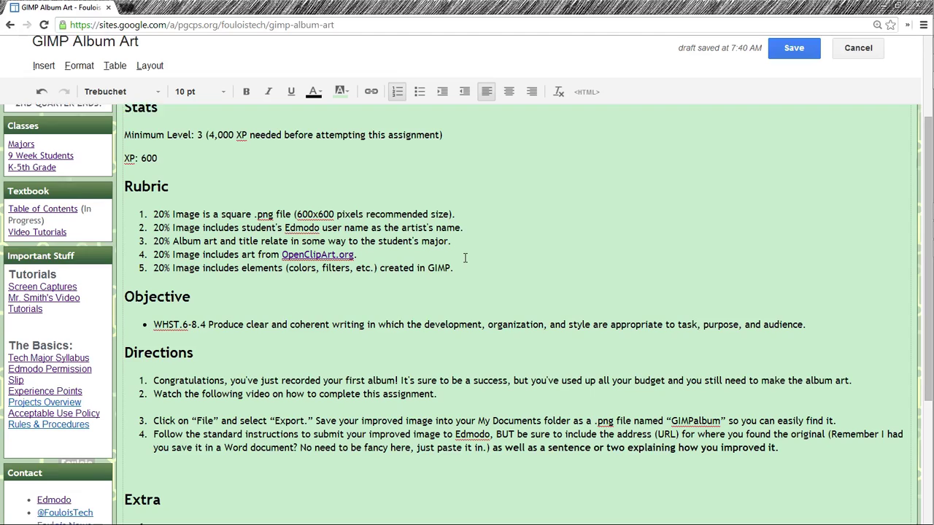
pyautogui.scroll(-1, 465, 258)
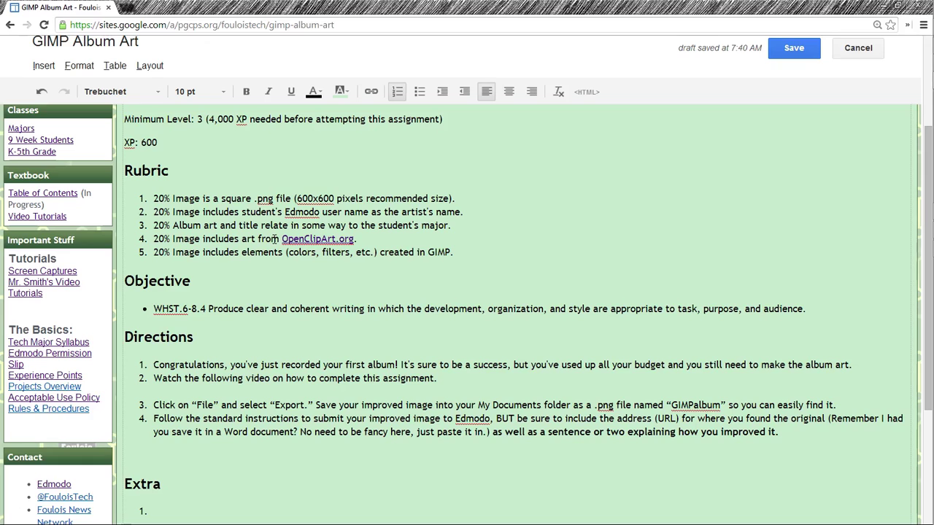
pyautogui.scroll(-1, 267, 263)
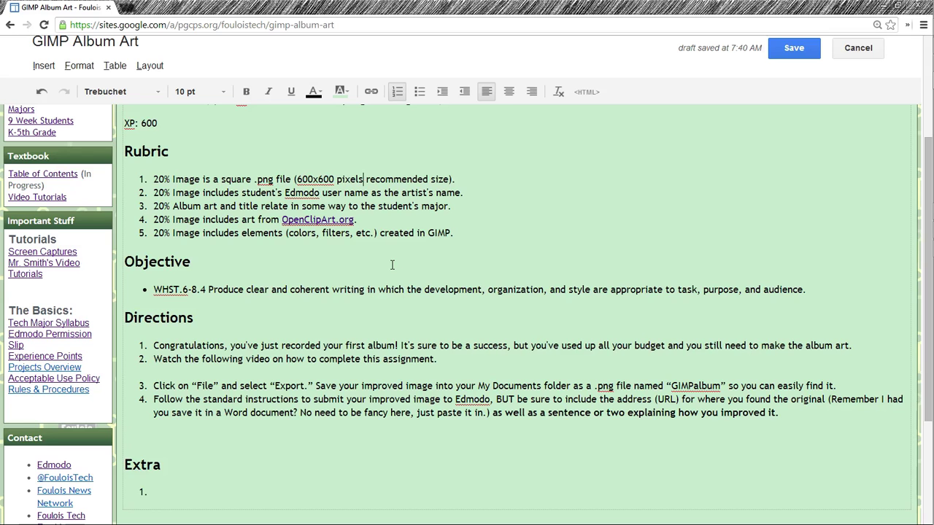
pyautogui.hotkey('alt', 'Tab')
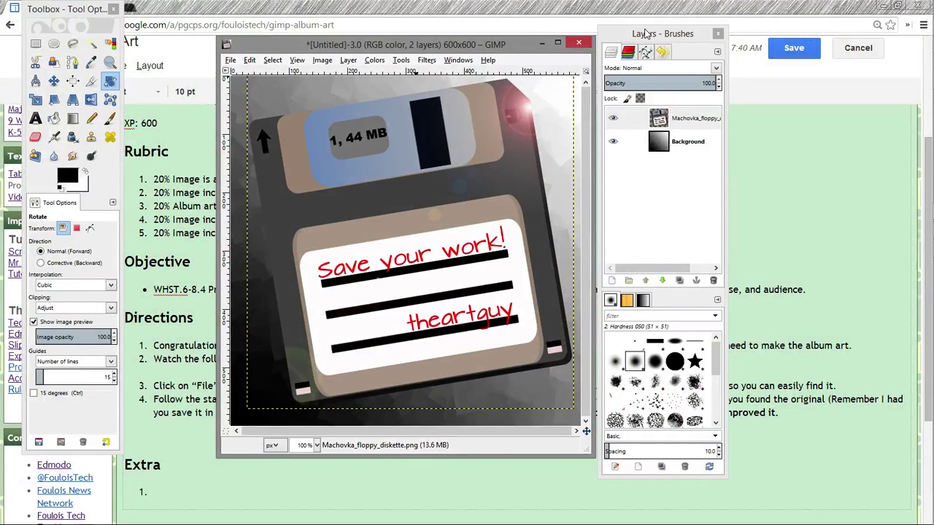
# - Start a new image via File > New, confirming width and height of 600 px
pyautogui.moveTo(646, 34); pyautogui.dragTo(763, 52)
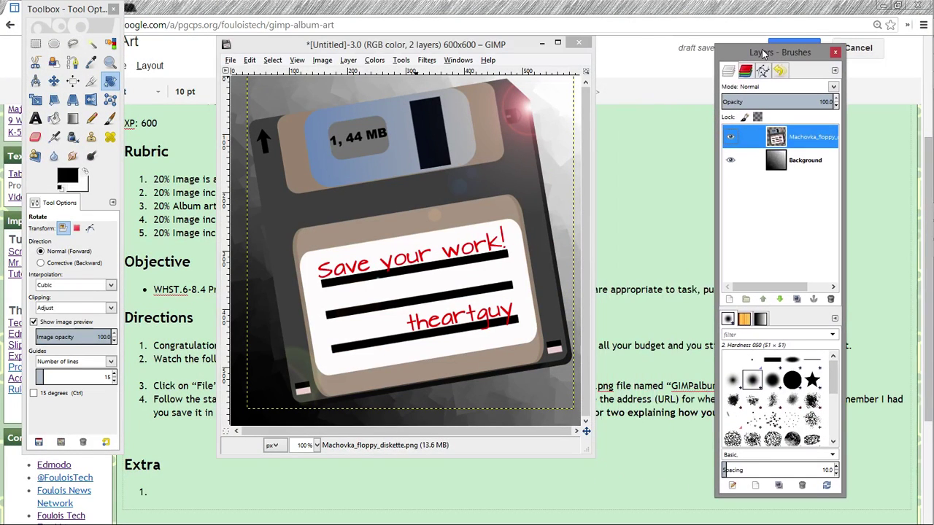
pyautogui.click(231, 61)
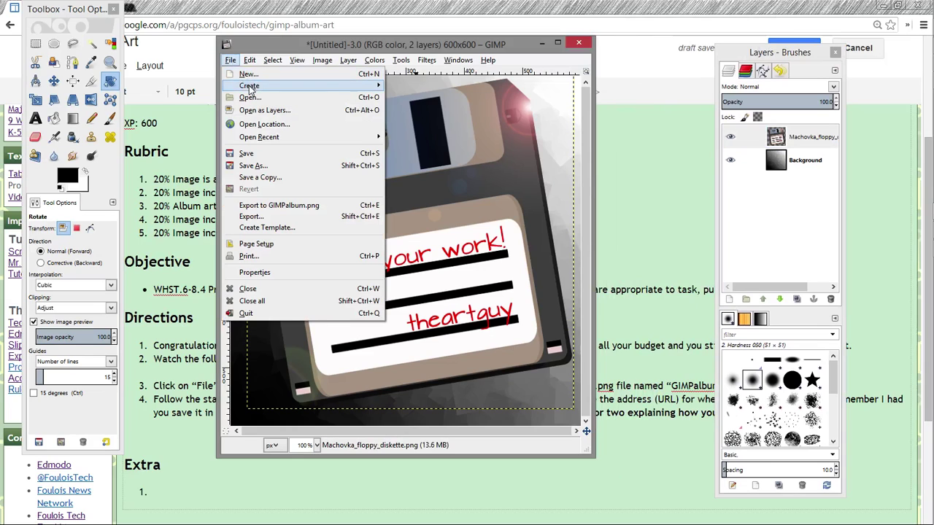
pyautogui.click(253, 75)
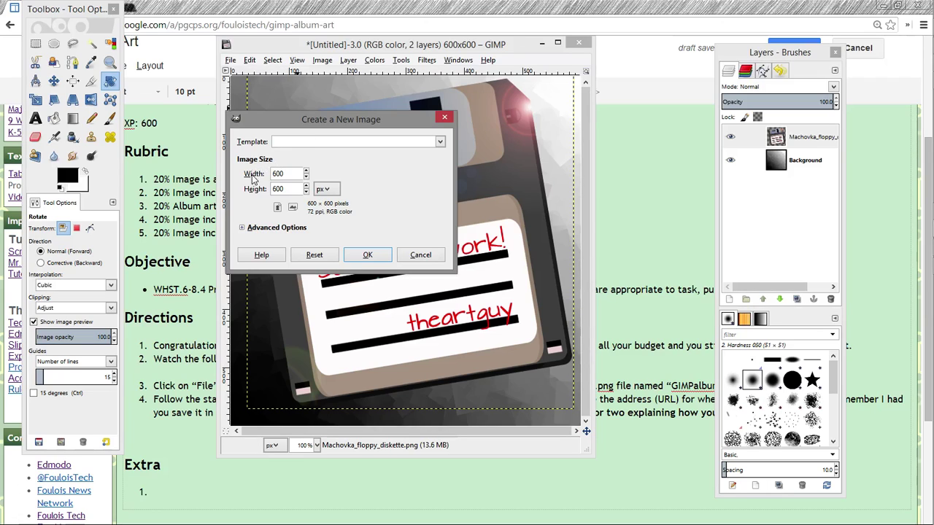
pyautogui.press('Tab')
pyautogui.click(291, 189)
# - Create the 600×600 image and fill it with a diagonal black-to-white gradient
pyautogui.click(369, 255)
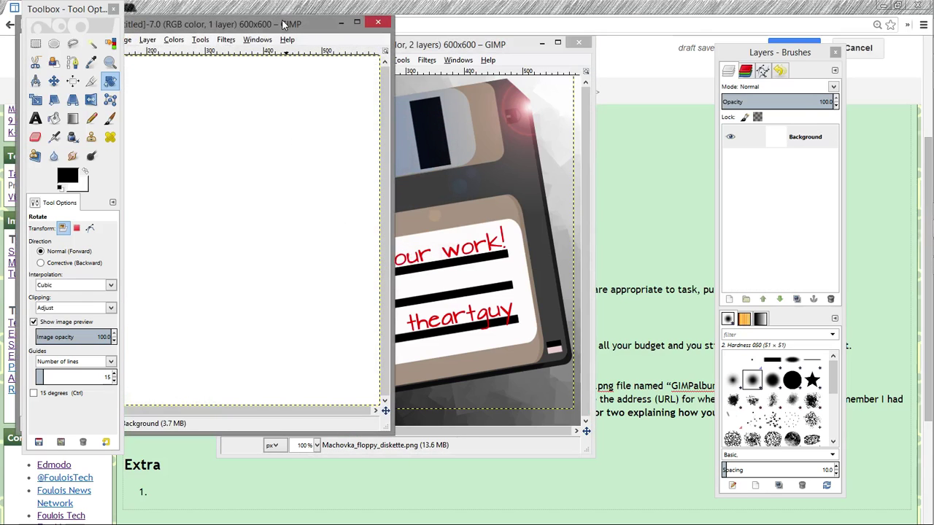
pyautogui.moveTo(282, 24); pyautogui.dragTo(495, 26)
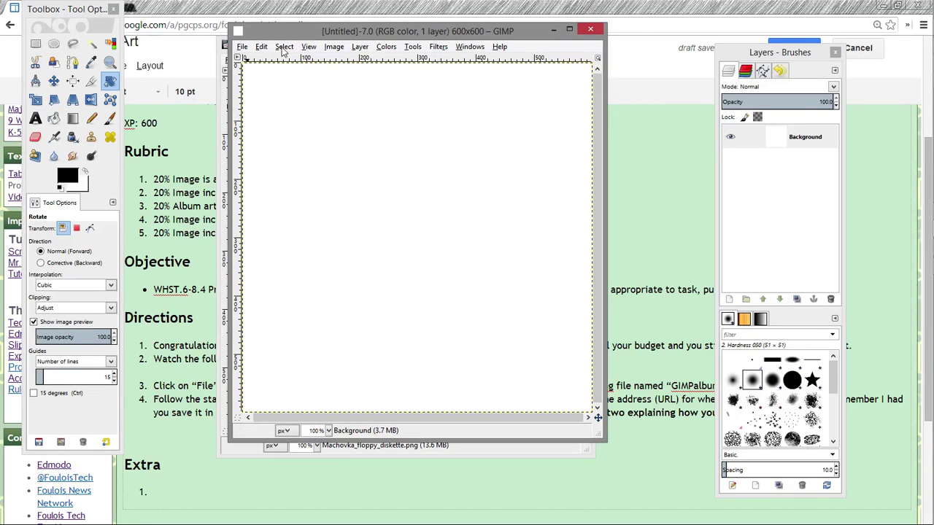
pyautogui.moveTo(283, 36); pyautogui.dragTo(302, 68)
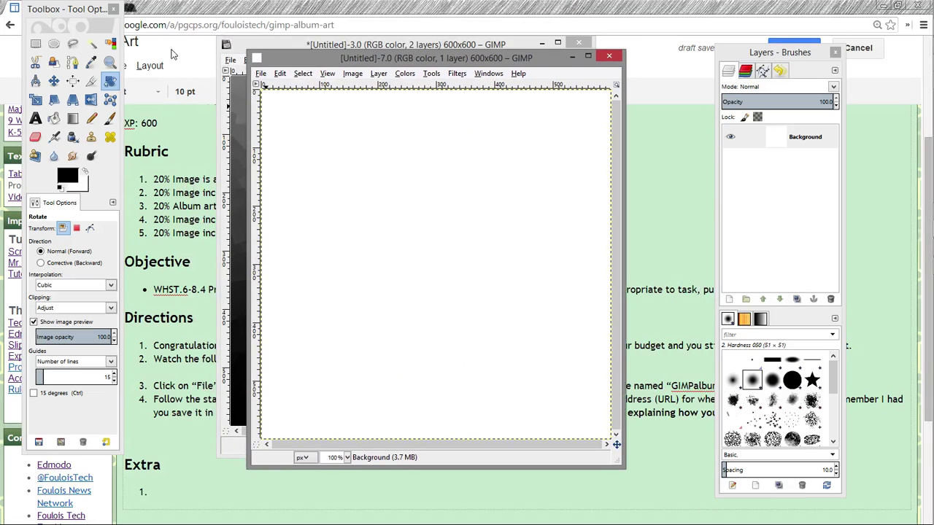
pyautogui.click(75, 118)
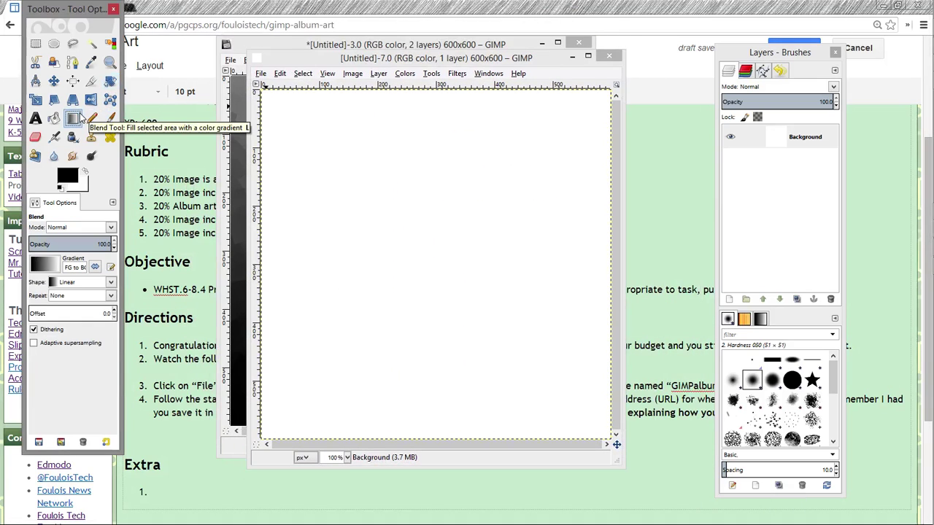
pyautogui.moveTo(277, 423); pyautogui.dragTo(580, 119)
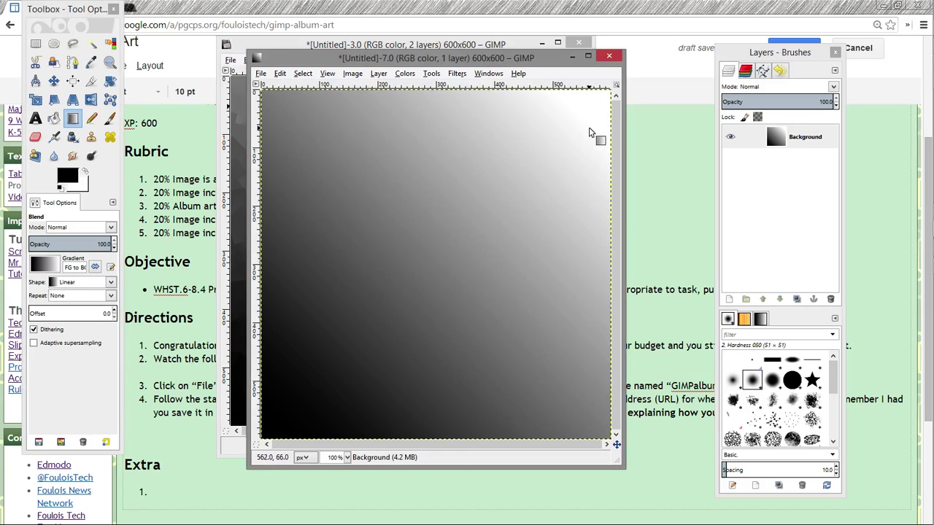
# - Try the Abstract 1 gradient with several diagonal blends across the canvas
pyautogui.click(40, 265)
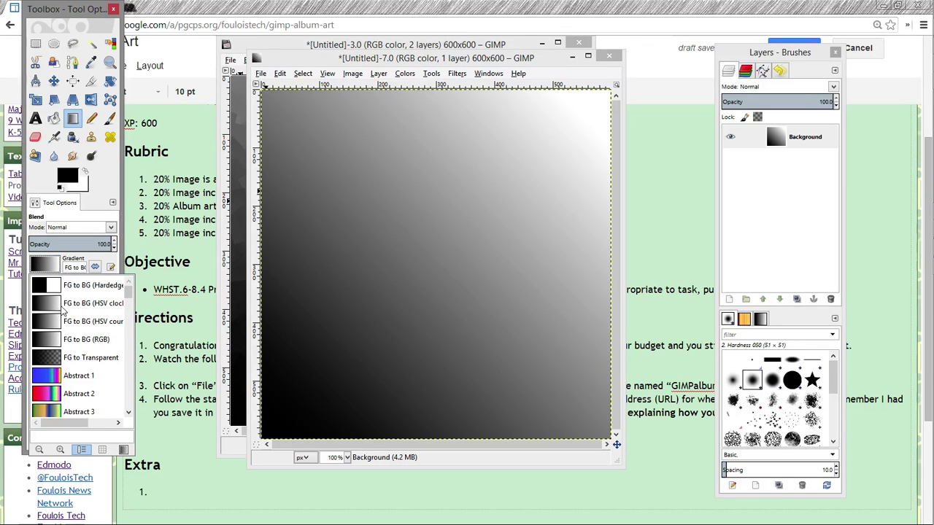
pyautogui.click(59, 380)
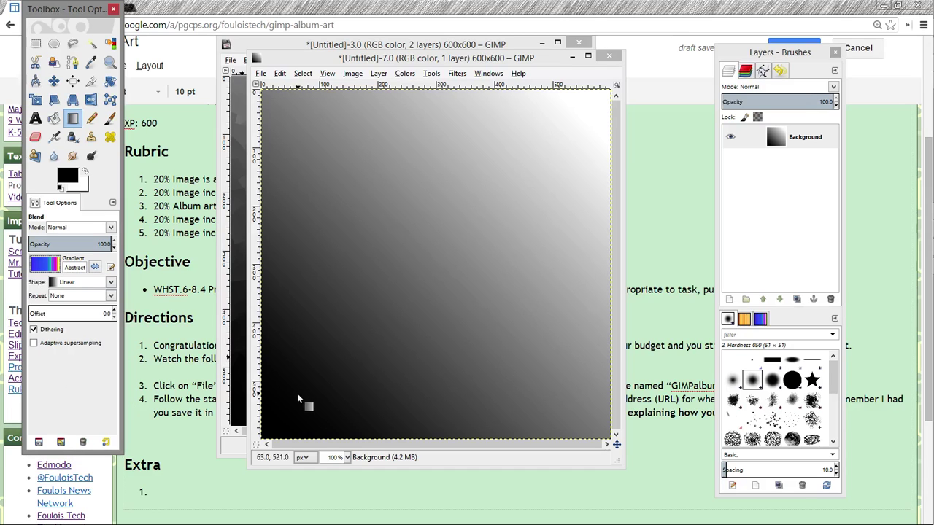
pyautogui.moveTo(287, 399); pyautogui.dragTo(511, 145)
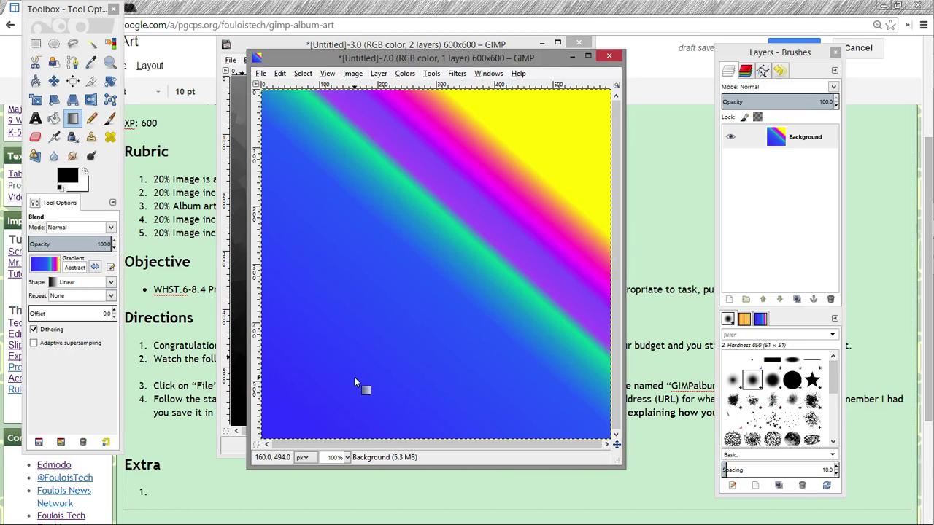
pyautogui.moveTo(306, 416); pyautogui.dragTo(335, 381)
pyautogui.moveTo(378, 340); pyautogui.dragTo(440, 261)
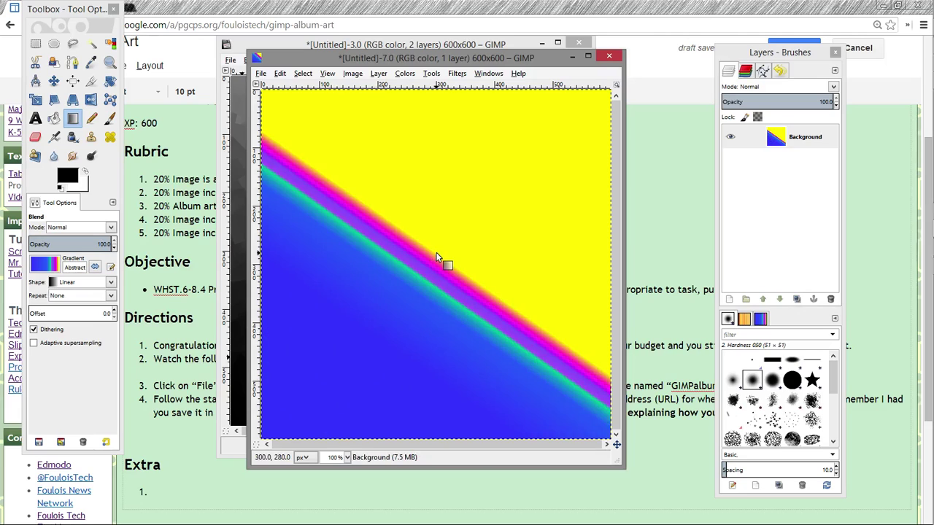
# - Return to the FG to BG gradient and redraw it diagonally, dark at lower left
pyautogui.click(42, 267)
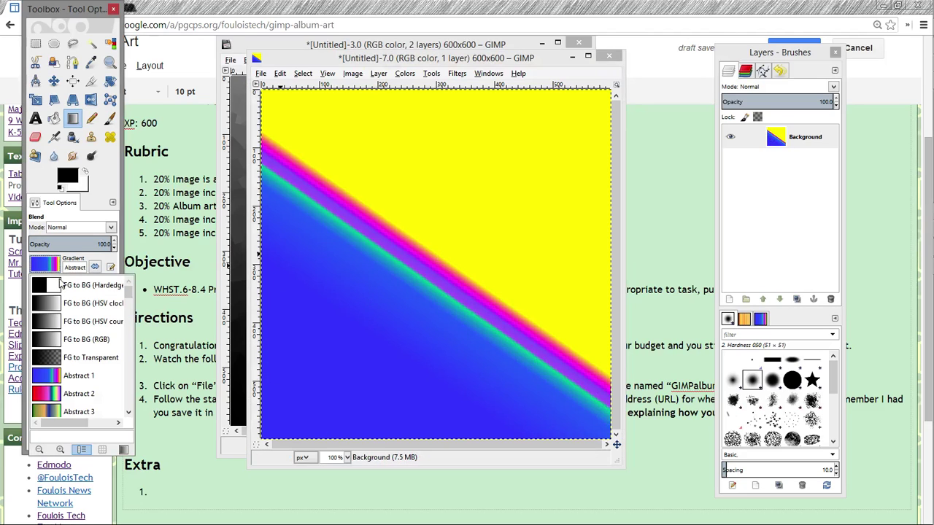
pyautogui.click(57, 309)
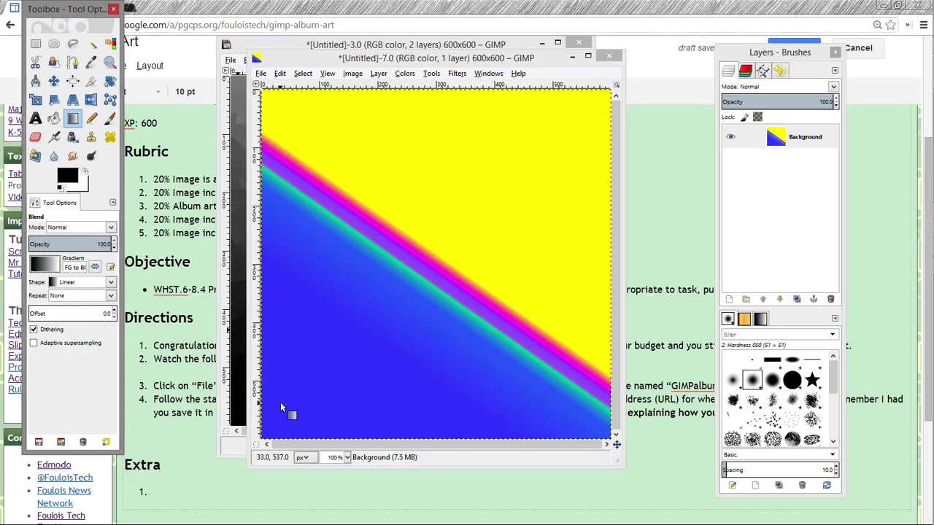
pyautogui.moveTo(281, 407); pyautogui.dragTo(575, 125)
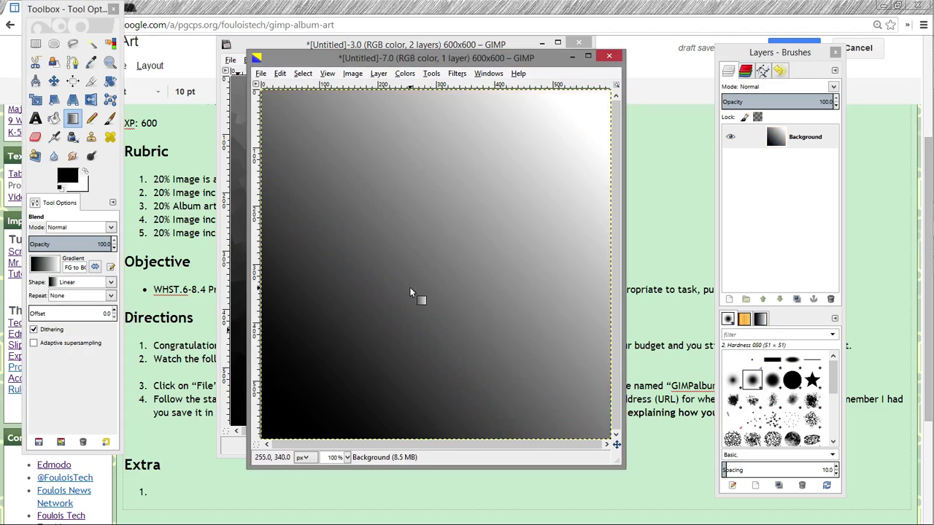
pyautogui.moveTo(310, 234); pyautogui.dragTo(642, 305)
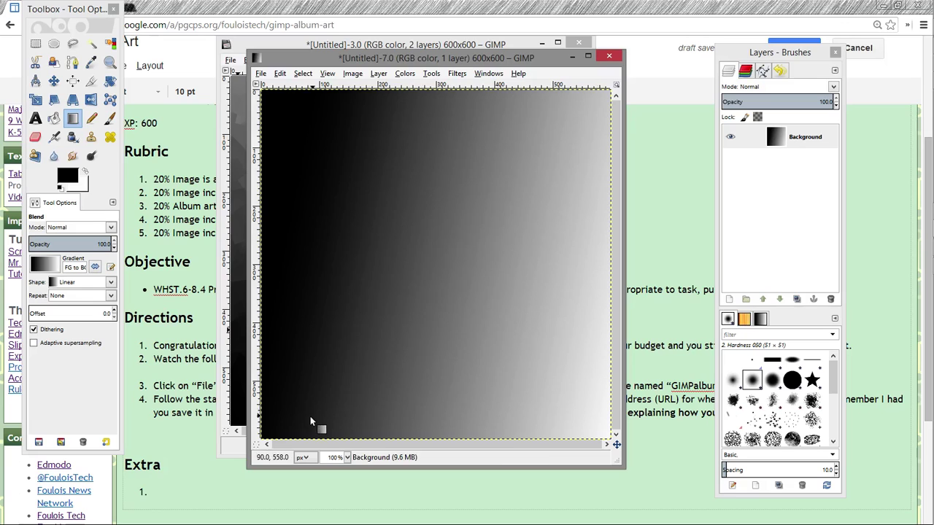
pyautogui.moveTo(310, 416); pyautogui.dragTo(567, 115)
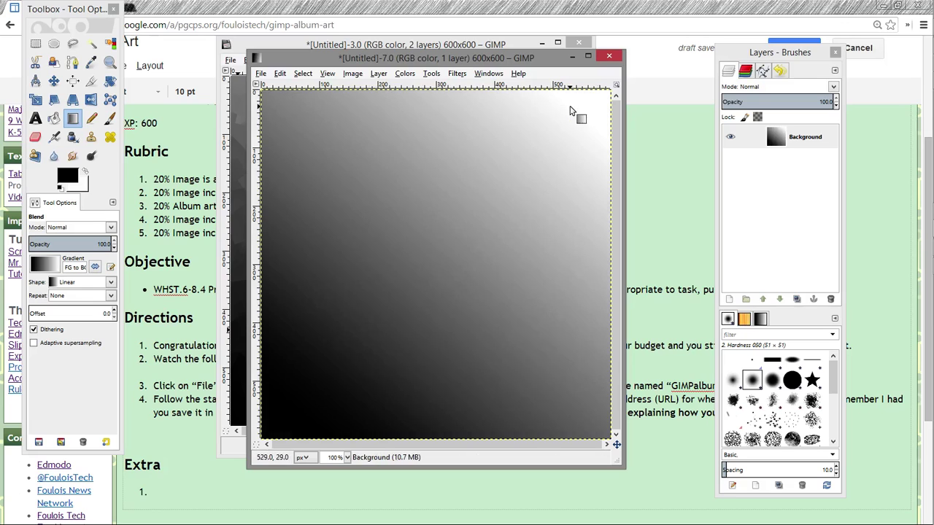
# - Apply Filters > Artistic > Cubism with tile size 10 and tile saturation 6.8
pyautogui.click(457, 74)
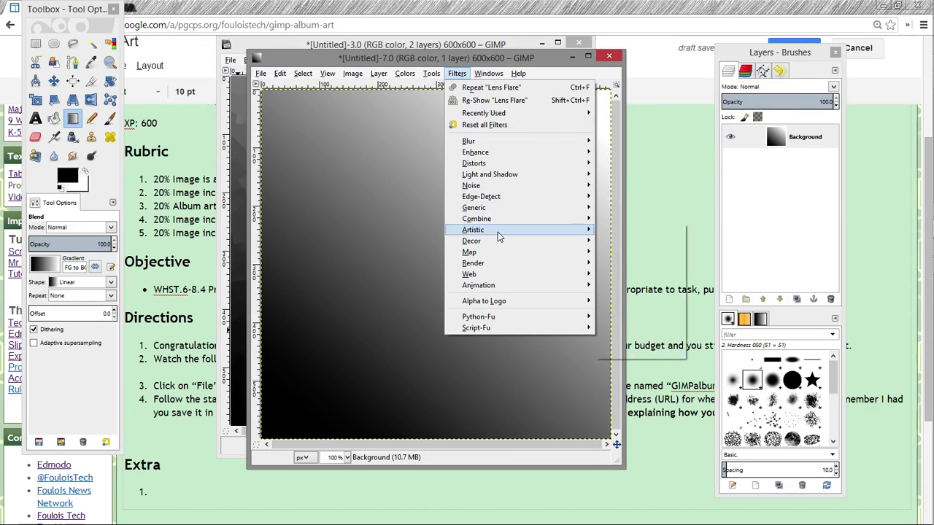
pyautogui.moveTo(497, 230)
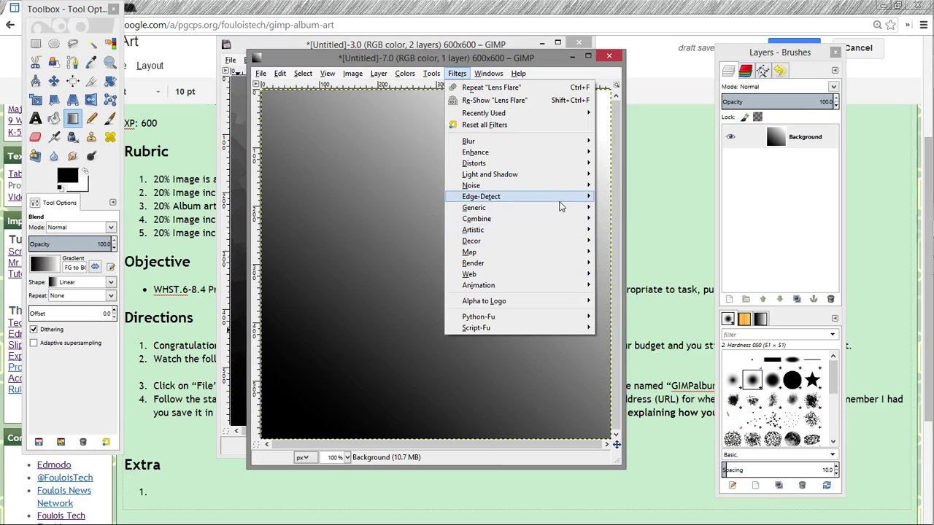
pyautogui.moveTo(548, 180)
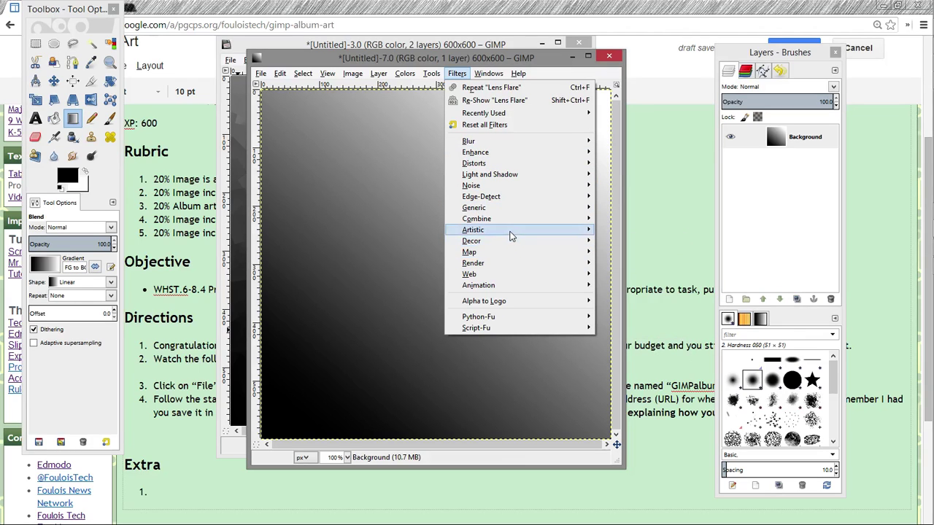
pyautogui.moveTo(511, 233)
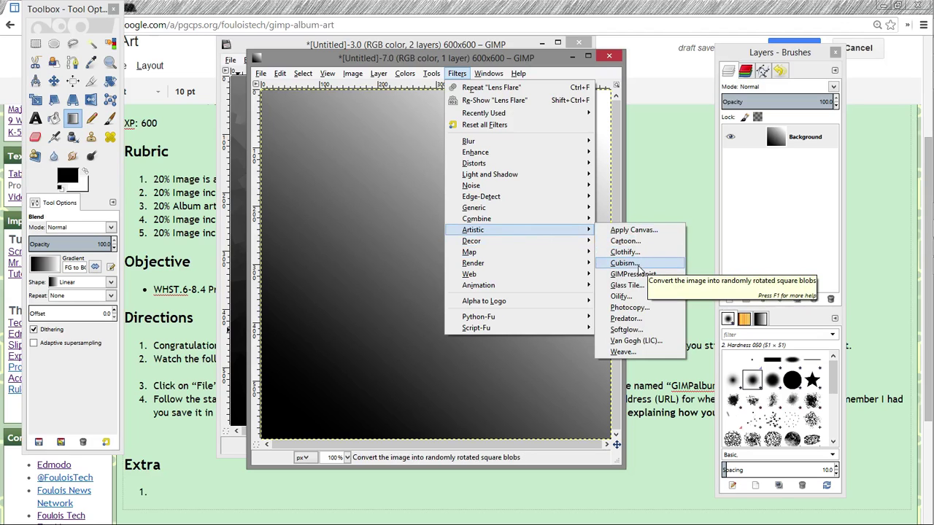
pyautogui.click(625, 263)
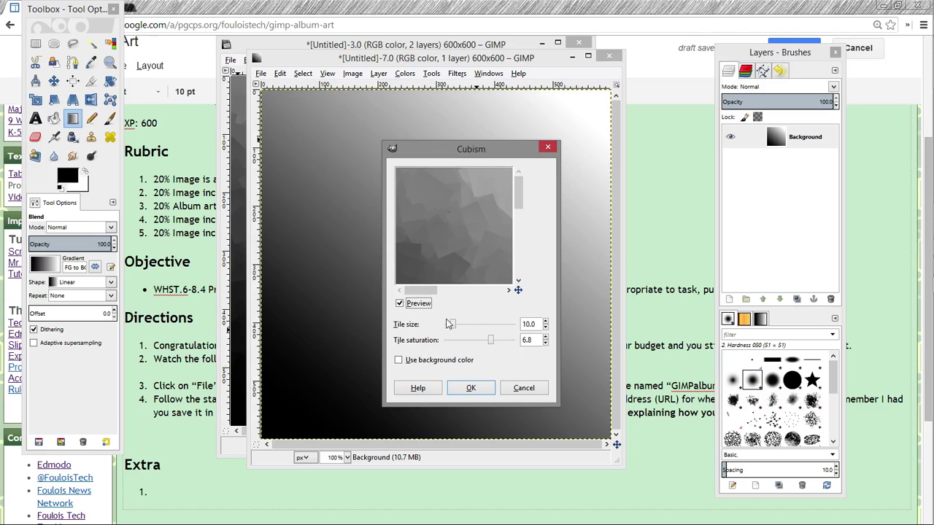
pyautogui.click(470, 389)
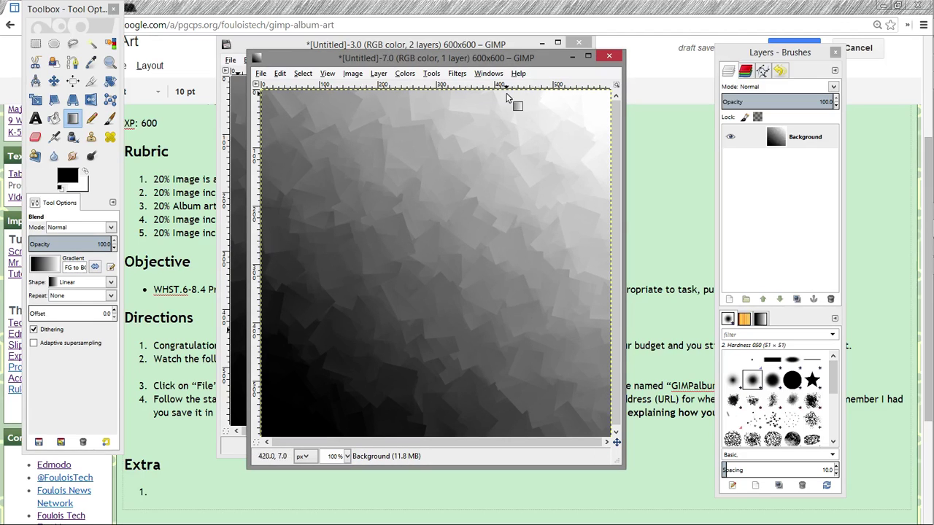
# - Switch to Chrome and search Openclipart for 'technology'
pyautogui.hotkey('alt', 'Tab')
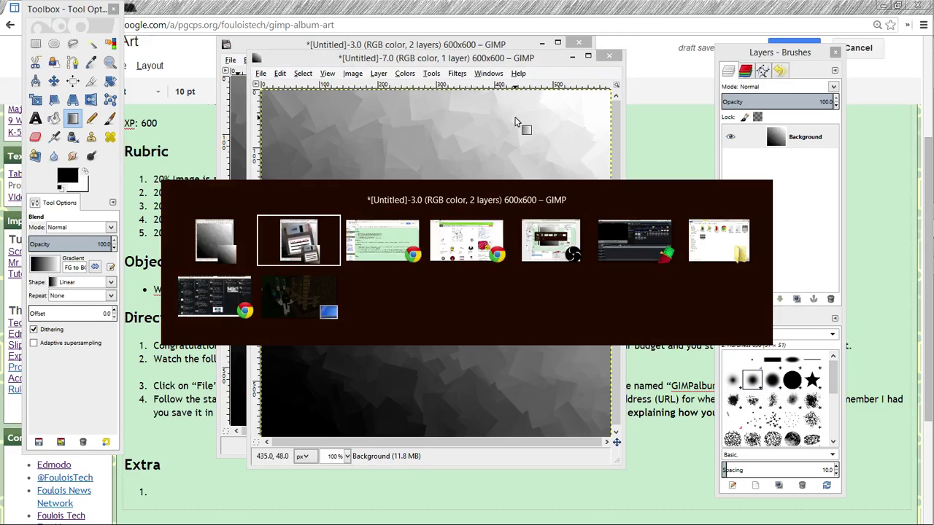
pyautogui.press('Tab')
pyautogui.press('Tab')
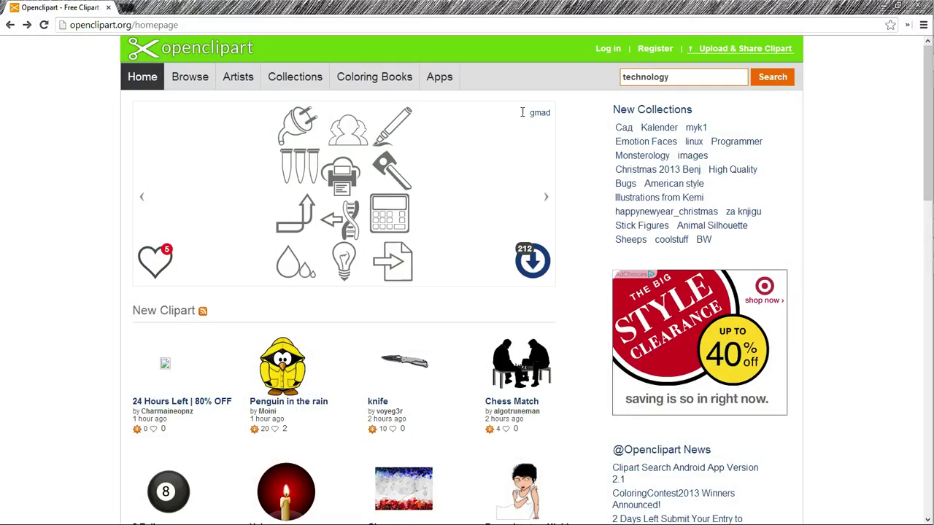
pyautogui.click(767, 82)
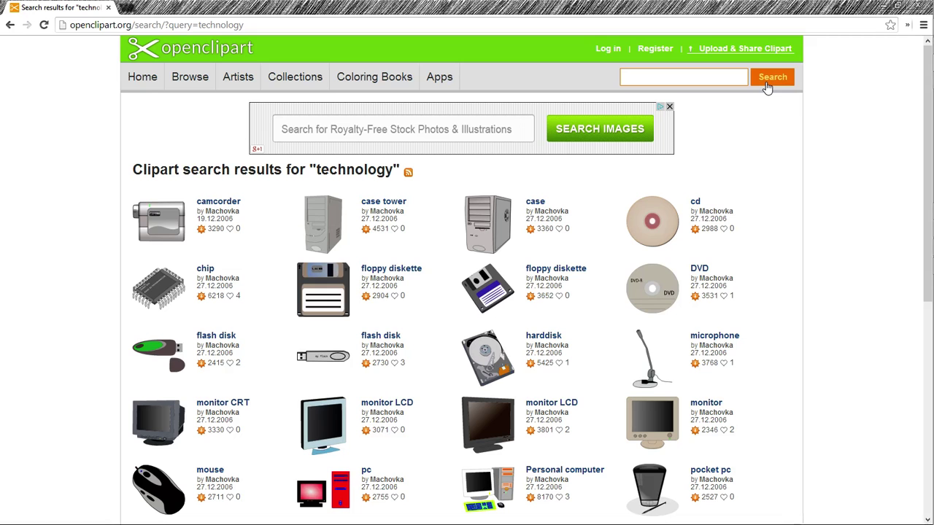
# - Browse the results and open the first 'floppy diskette' clipart page
pyautogui.scroll(-2, 767, 81)
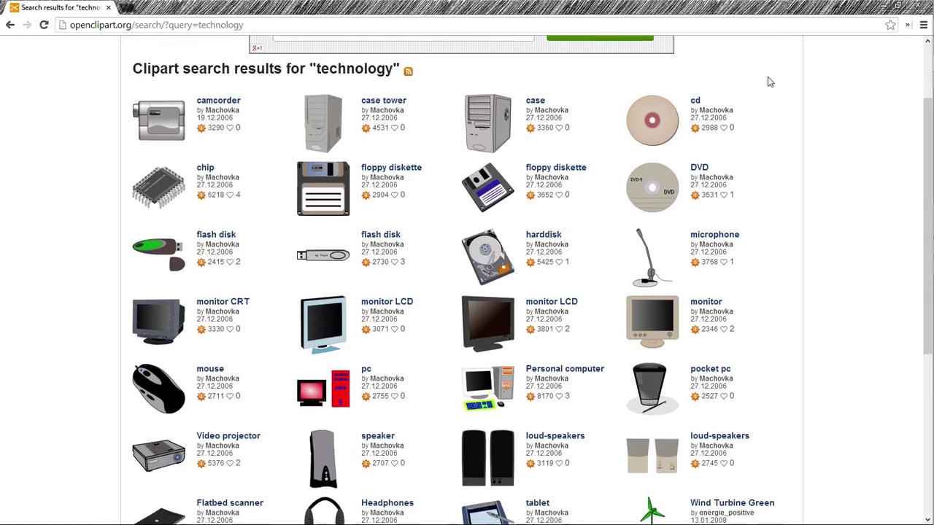
pyautogui.scroll(2, 769, 82)
pyautogui.scroll(-1, 769, 82)
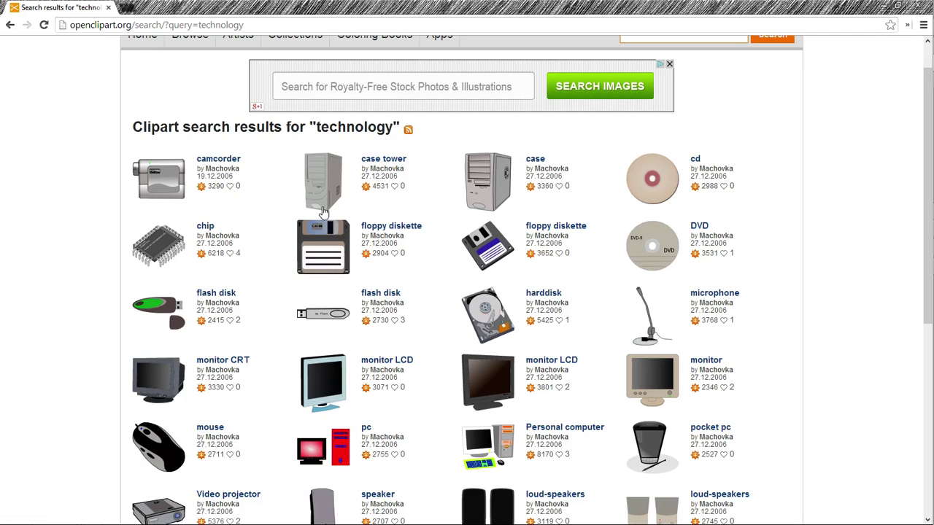
pyautogui.scroll(-3, 356, 272)
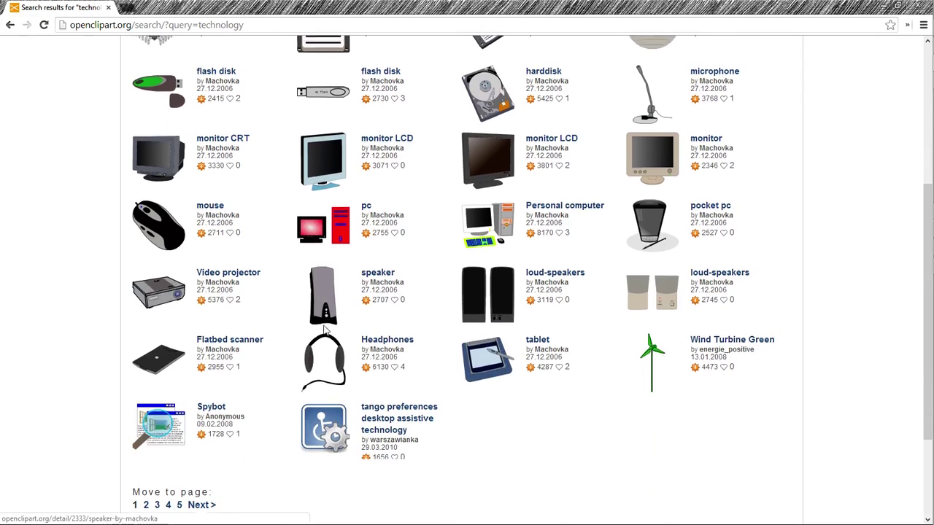
pyautogui.scroll(4, 322, 420)
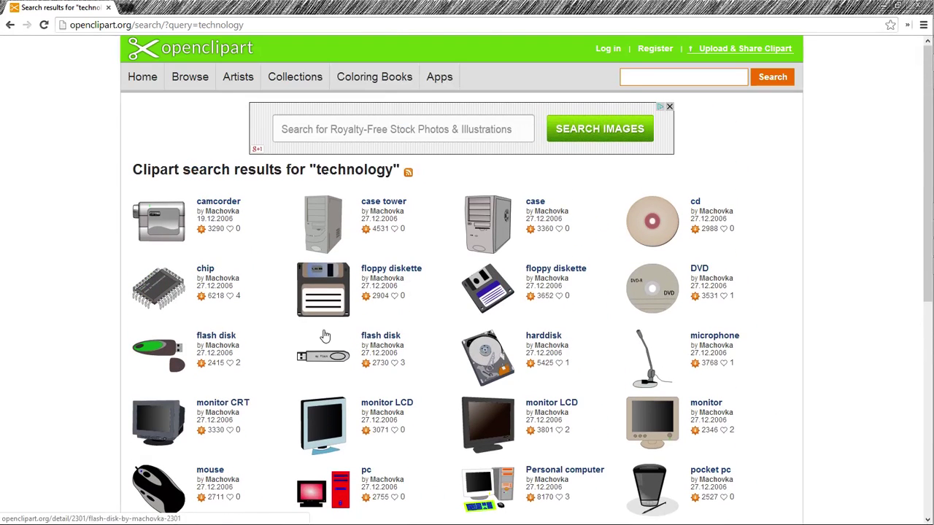
pyautogui.click(405, 270)
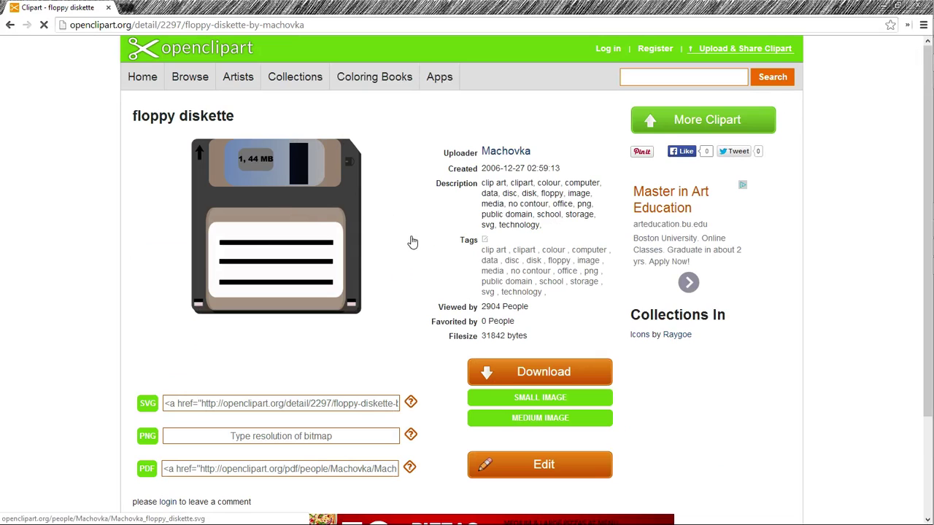
# - Start saving the linked floppy diskette SVG file, then cancel it
pyautogui.rightClick(259, 209)
pyautogui.click(298, 257)
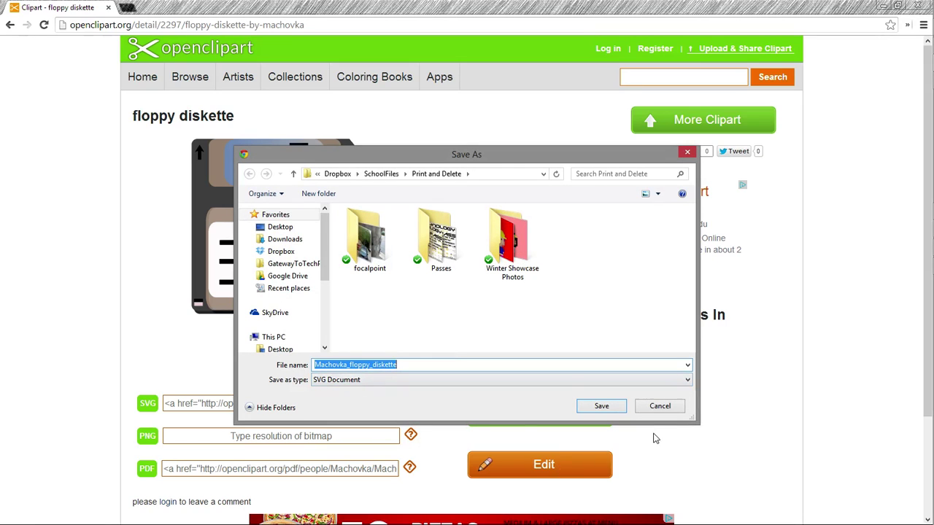
pyautogui.click(659, 411)
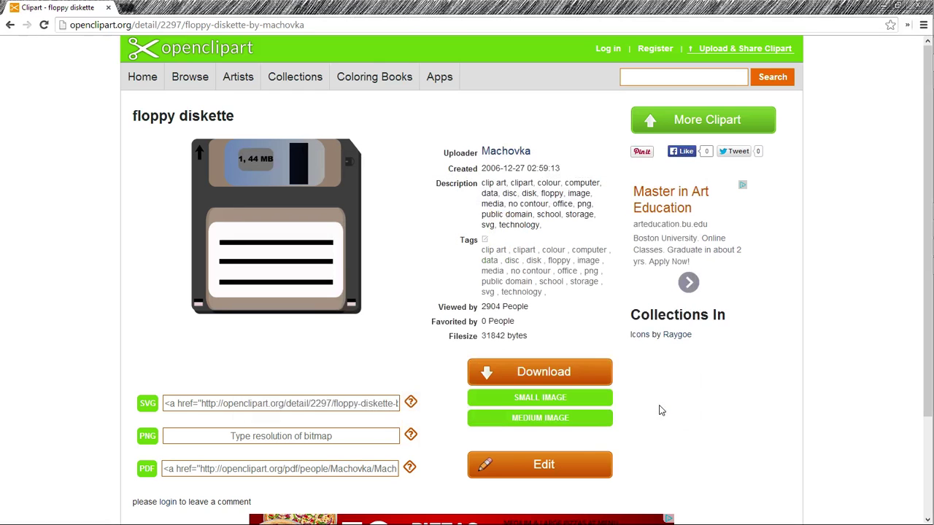
# - Set the PNG resolution to 500 and open the diskette as a 500 px PNG
pyautogui.scroll(-1, 646, 423)
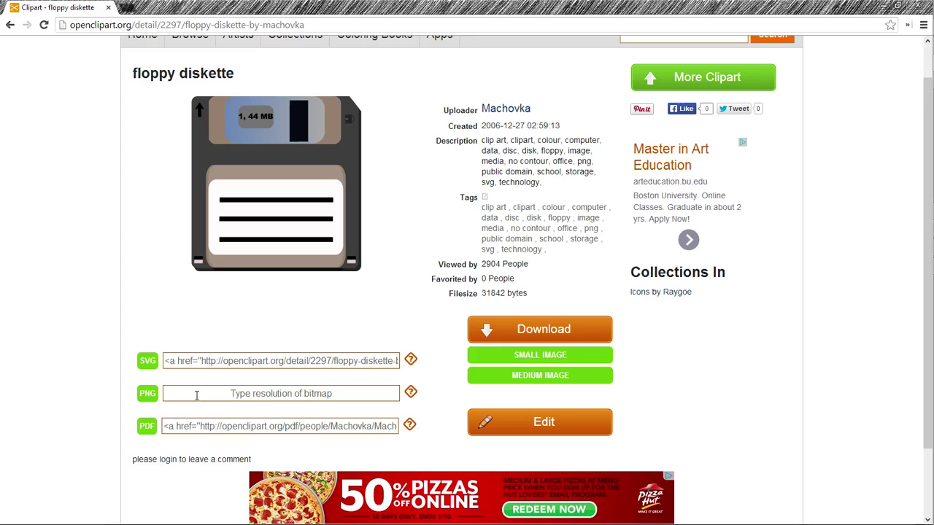
pyautogui.click(297, 395)
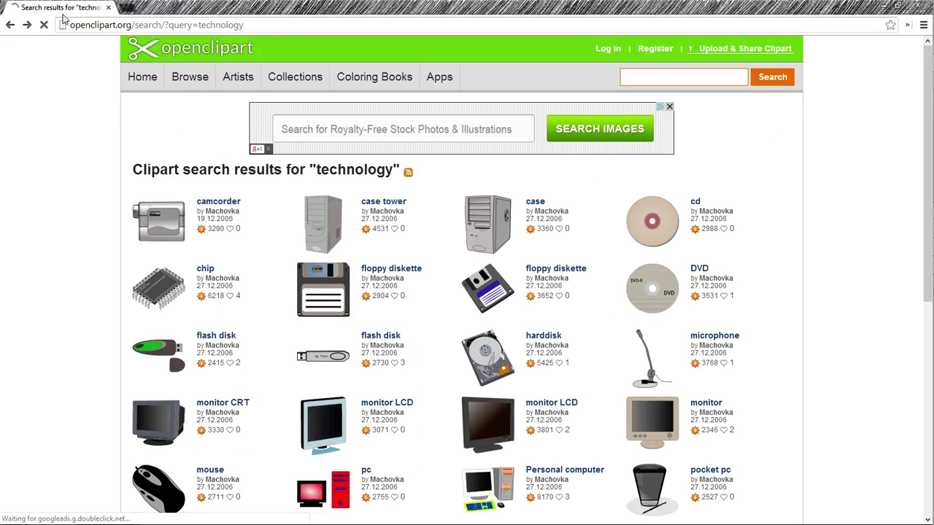
pyautogui.click(26, 24)
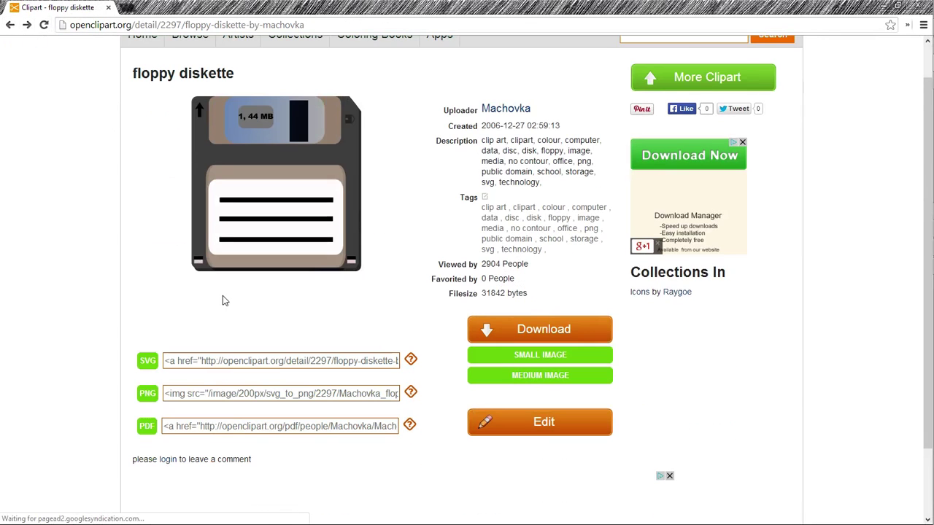
pyautogui.click(271, 393)
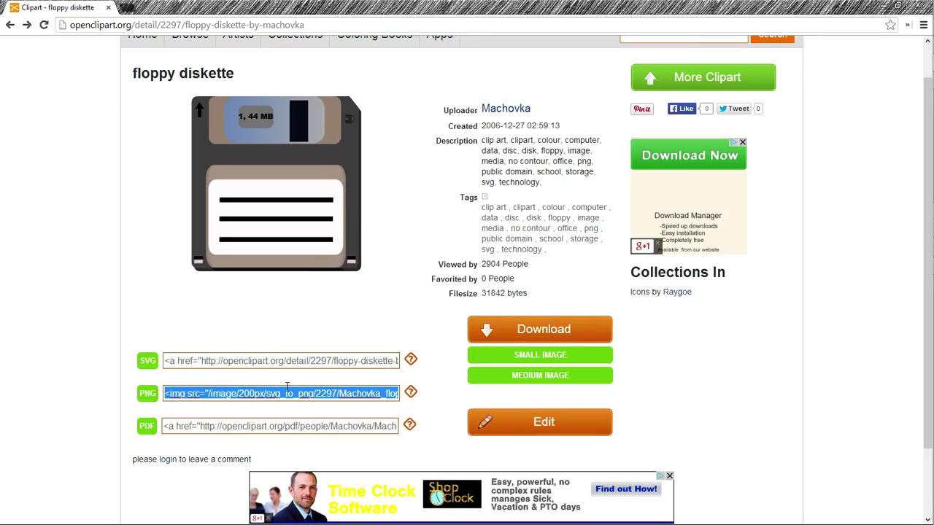
pyautogui.write('500')
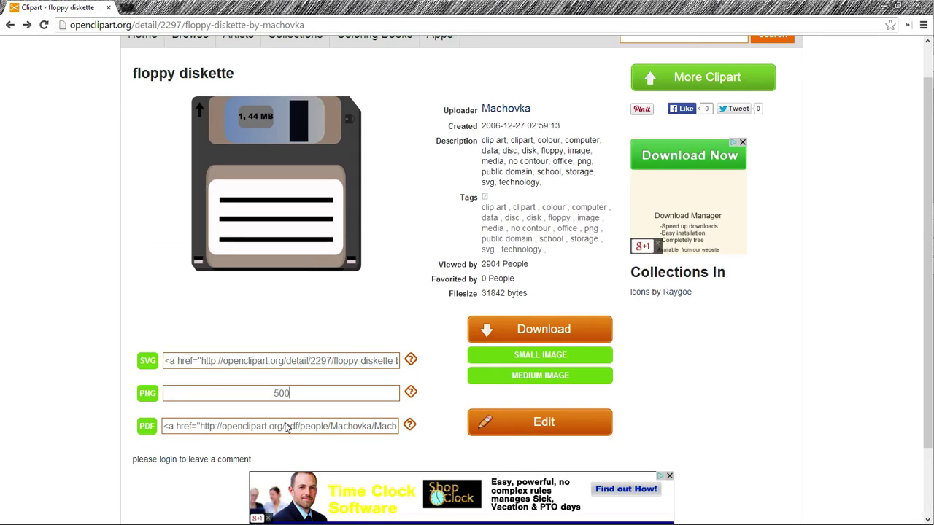
pyautogui.click(145, 401)
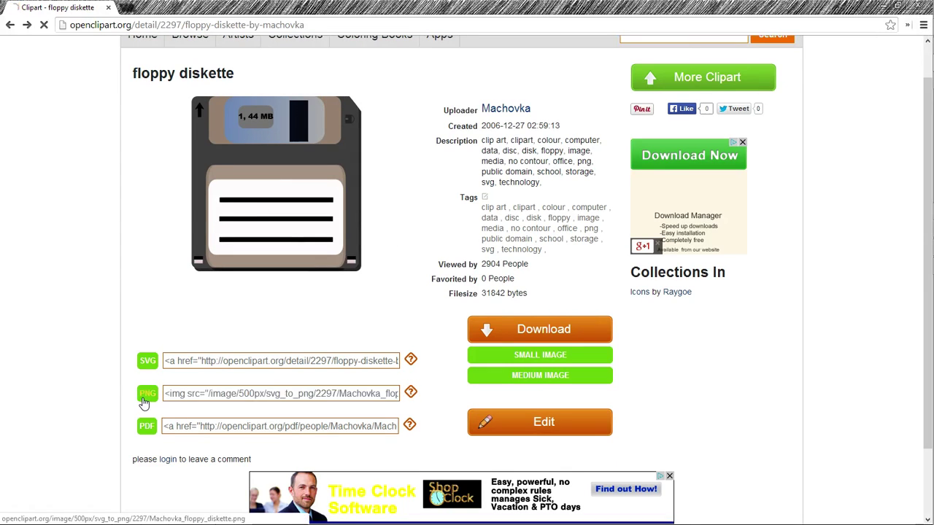
pyautogui.rightClick(144, 148)
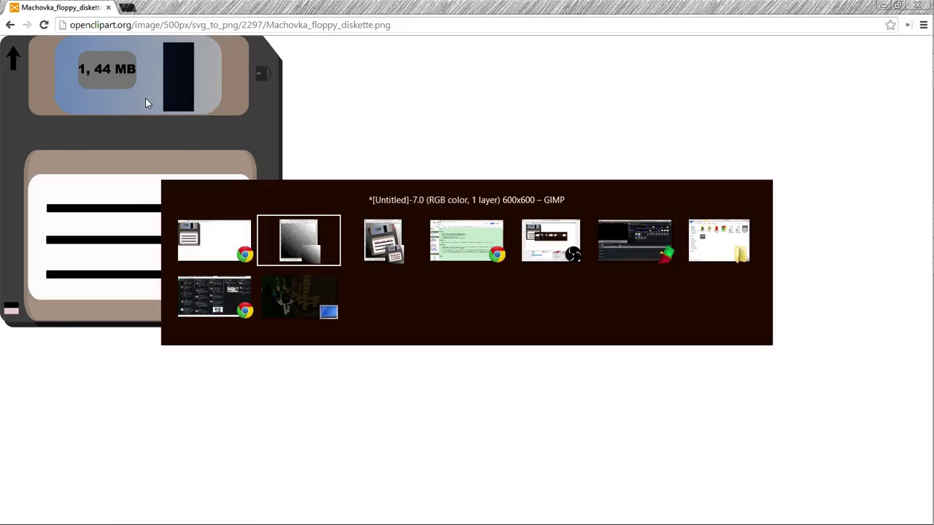
pyautogui.hotkey('alt', 'Tab')
pyautogui.hotkey('alt', 'Tab')
pyautogui.hotkey('alt', 'Tab')
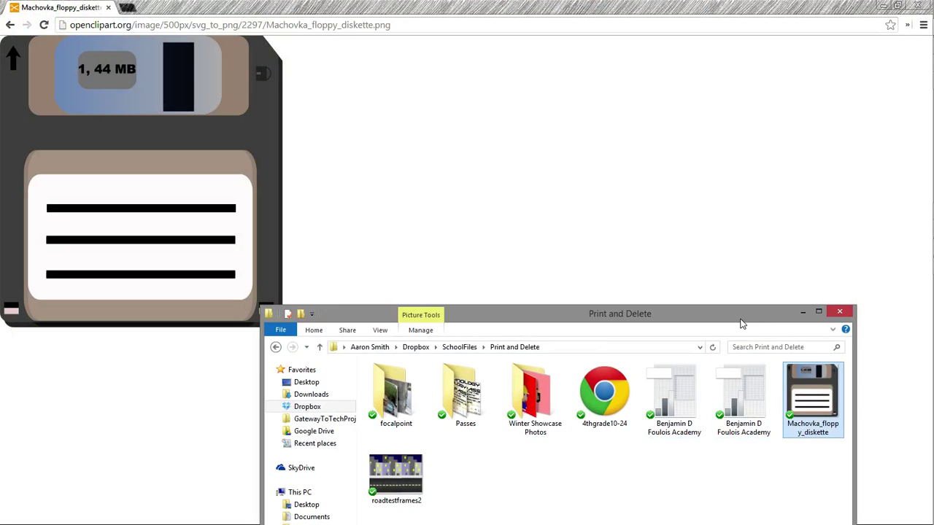
# - Drag the floppy PNG from the Print and Delete folder into GIMP and center it
pyautogui.moveTo(738, 316); pyautogui.dragTo(775, 313)
pyautogui.hotkey('alt', 'Tab')
pyautogui.hotkey('alt', 'Tab')
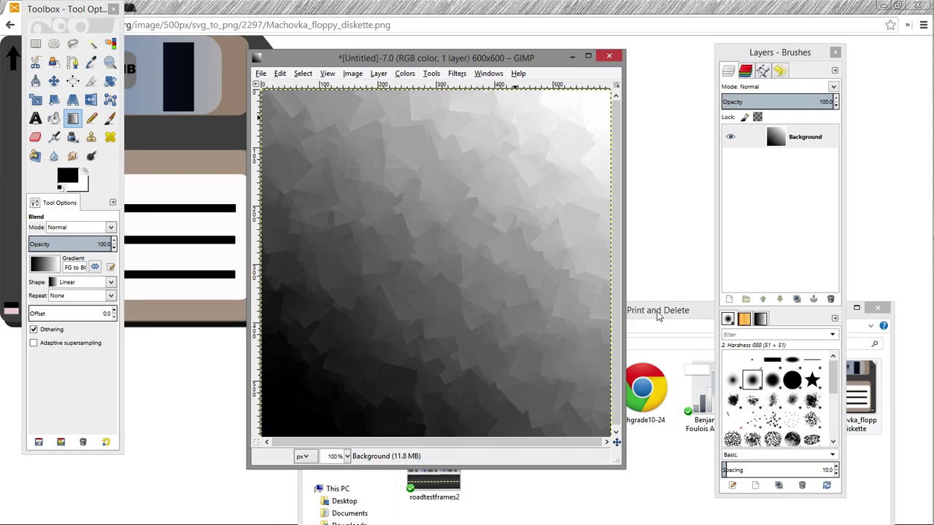
pyautogui.click(659, 316)
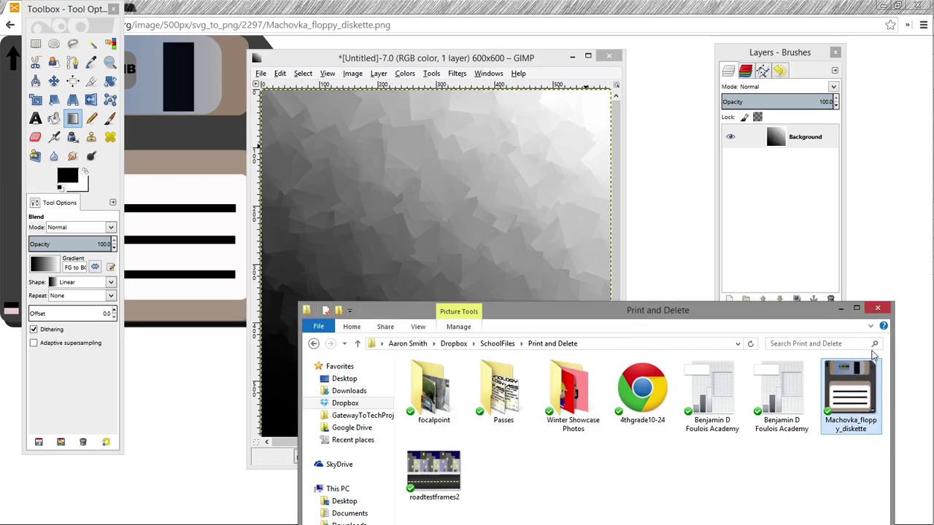
pyautogui.moveTo(861, 392); pyautogui.dragTo(407, 202)
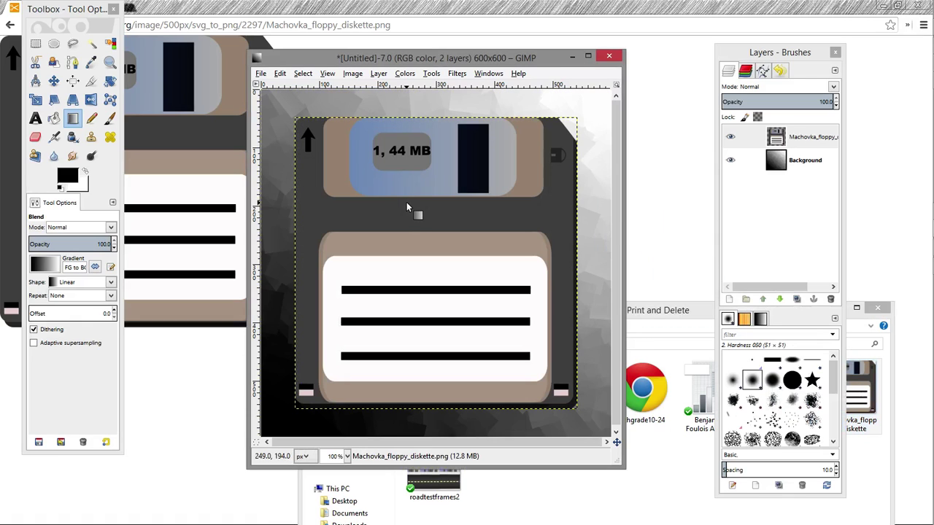
pyautogui.click(54, 82)
pyautogui.moveTo(375, 210)
pyautogui.mouseDown()
pyautogui.moveTo(350, 192)
pyautogui.moveTo(391, 197)
pyautogui.moveTo(404, 229)
pyautogui.moveTo(376, 195)
pyautogui.moveTo(357, 193)
pyautogui.moveTo(377, 207)
pyautogui.mouseUp()
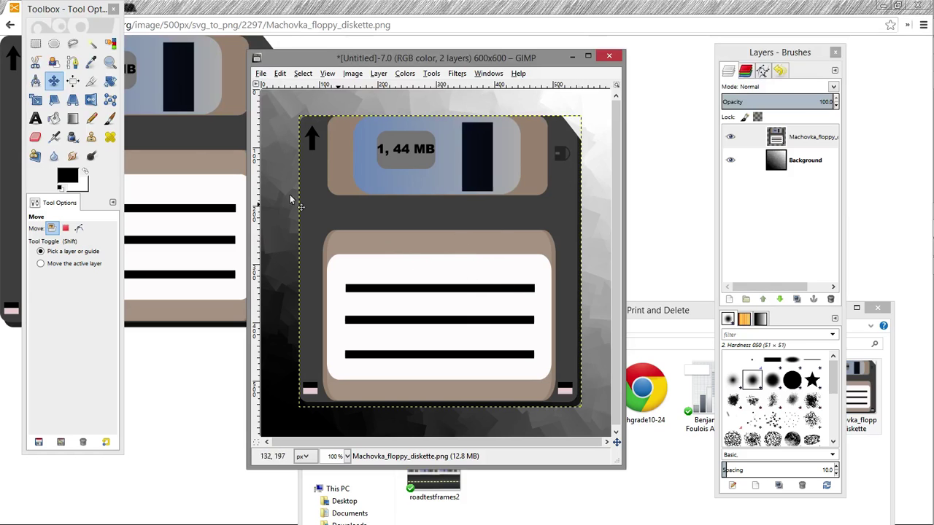
# - Type 'Save your Work!' in a text box on the diskette label, Architects Daughter 33 px
pyautogui.click(36, 119)
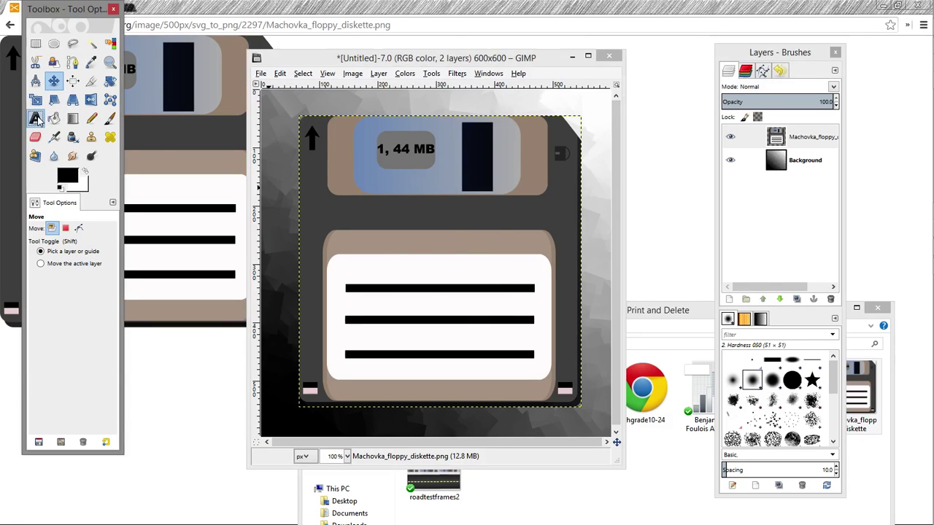
pyautogui.click(36, 120)
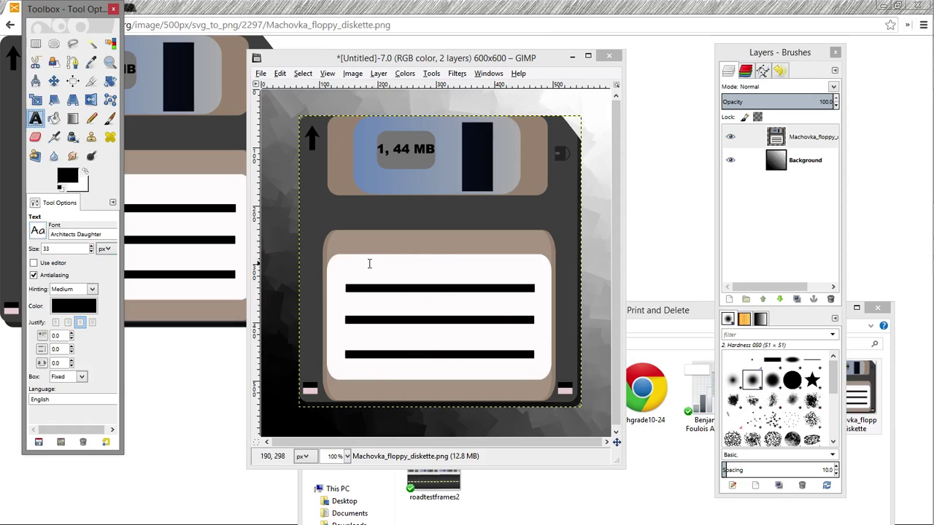
pyautogui.click(343, 261)
pyautogui.moveTo(343, 261); pyautogui.dragTo(540, 297)
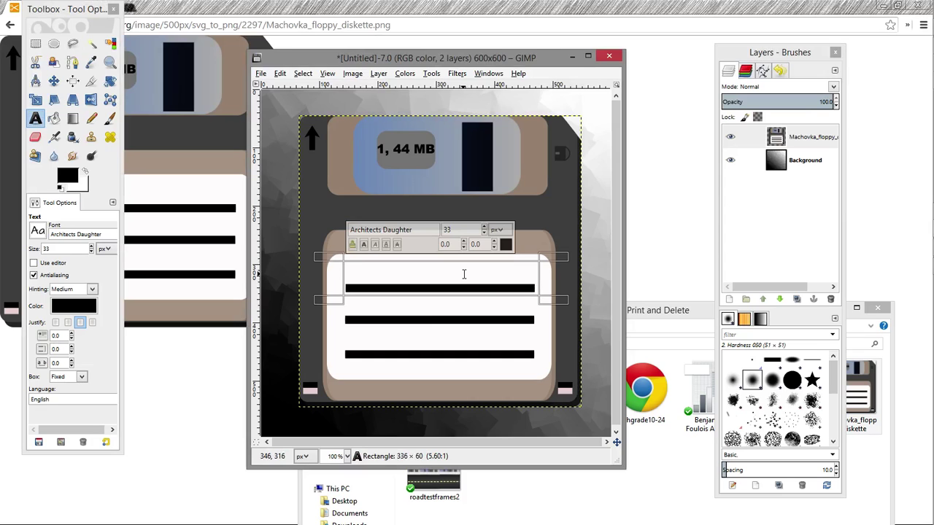
pyautogui.write('Save your')
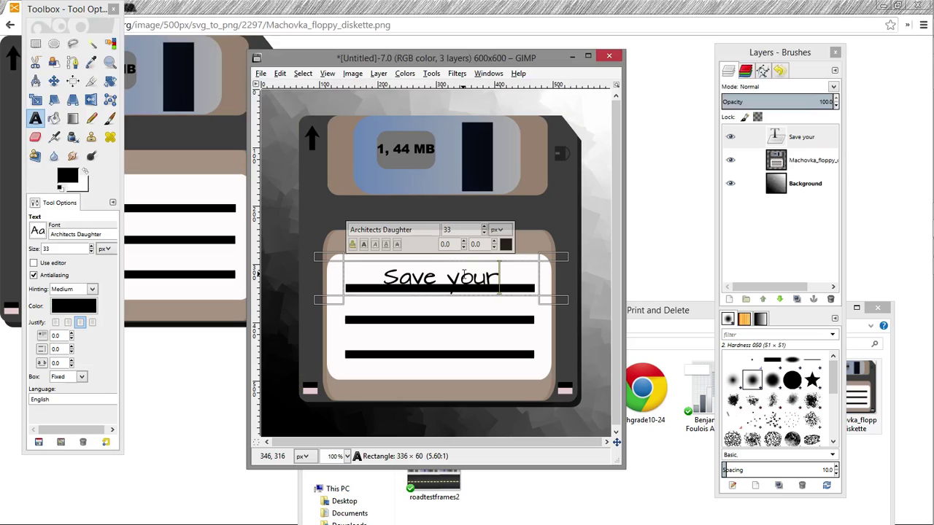
pyautogui.write('Work!')
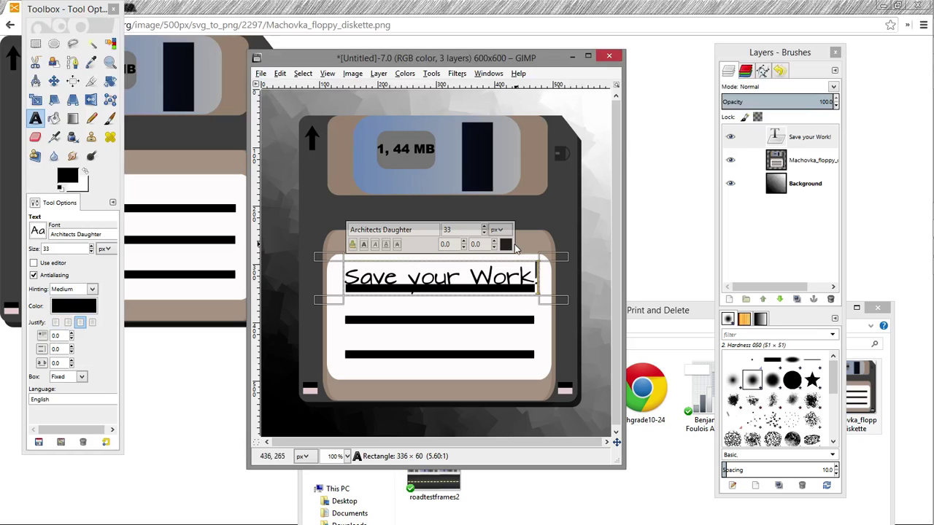
# - Set the label text colour to red ff0000
pyautogui.click(67, 308)
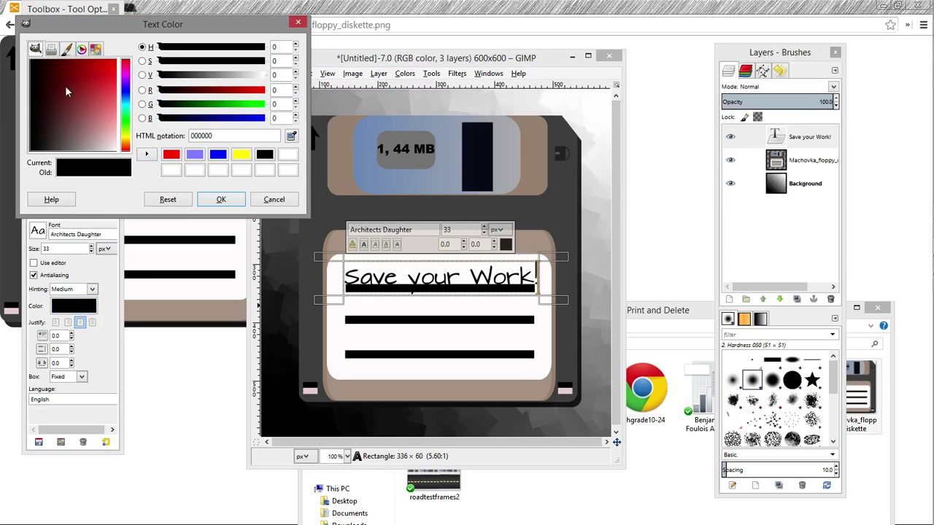
pyautogui.moveTo(65, 89); pyautogui.dragTo(132, 79)
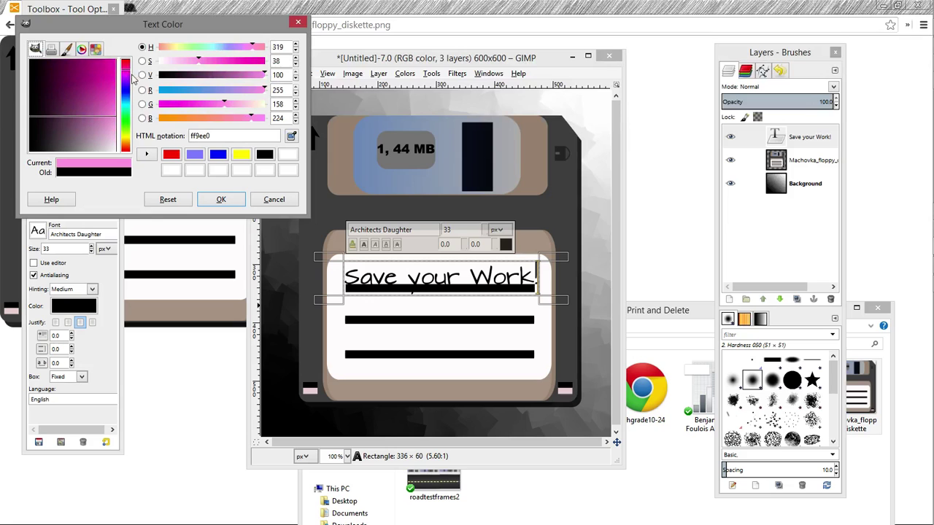
pyautogui.click(170, 154)
pyautogui.click(218, 200)
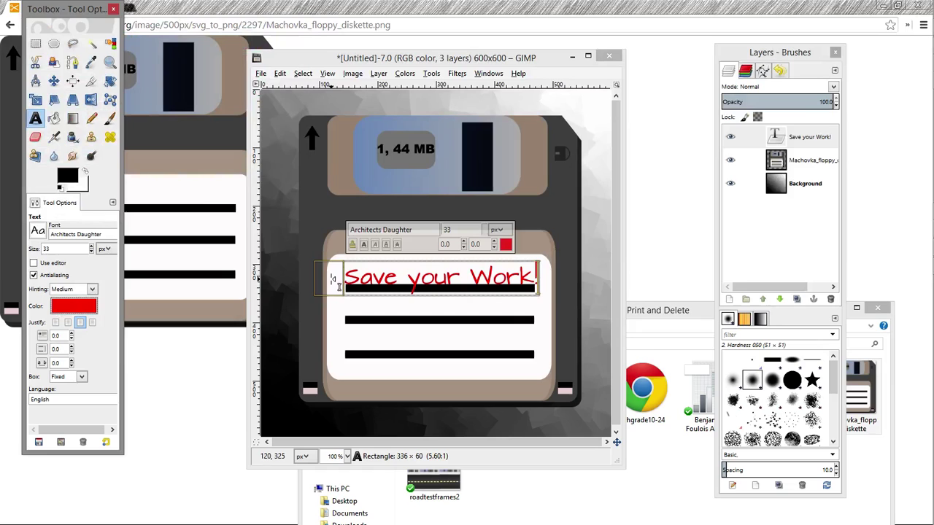
# - Replace the lowercase 'y' in 'your' with a capital 'Y'
pyautogui.click(421, 278)
pyautogui.moveTo(421, 278); pyautogui.dragTo(412, 281)
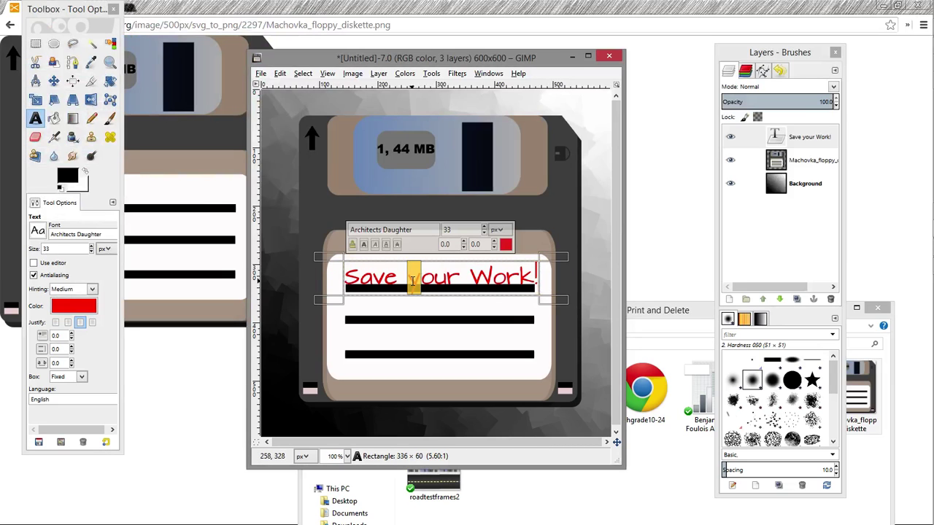
pyautogui.write('Y')
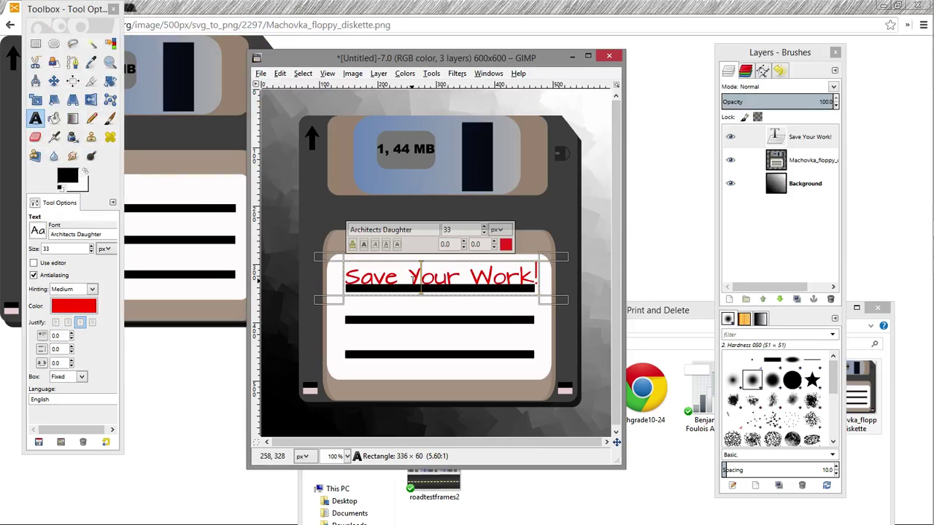
pyautogui.click(397, 327)
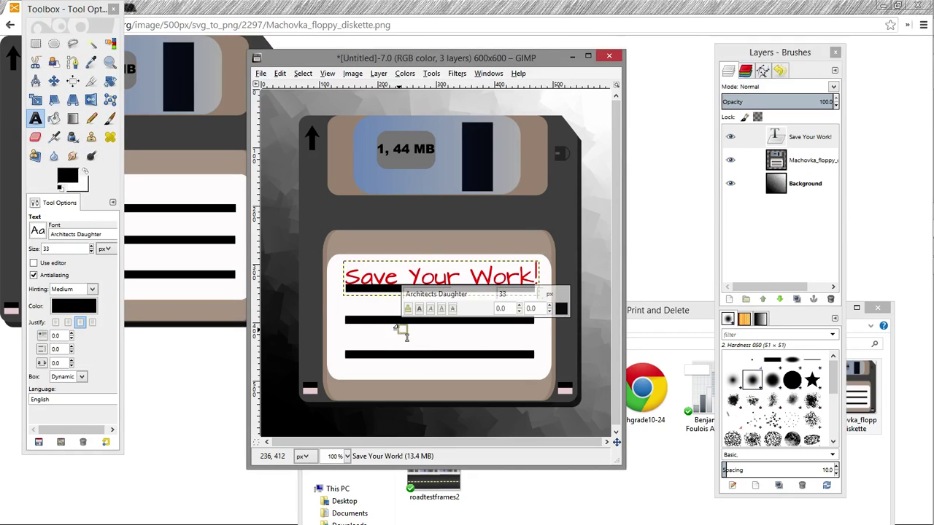
# - Add red 'theartguy' text on the lower label line and enlarge its text box
pyautogui.moveTo(412, 341); pyautogui.dragTo(551, 373)
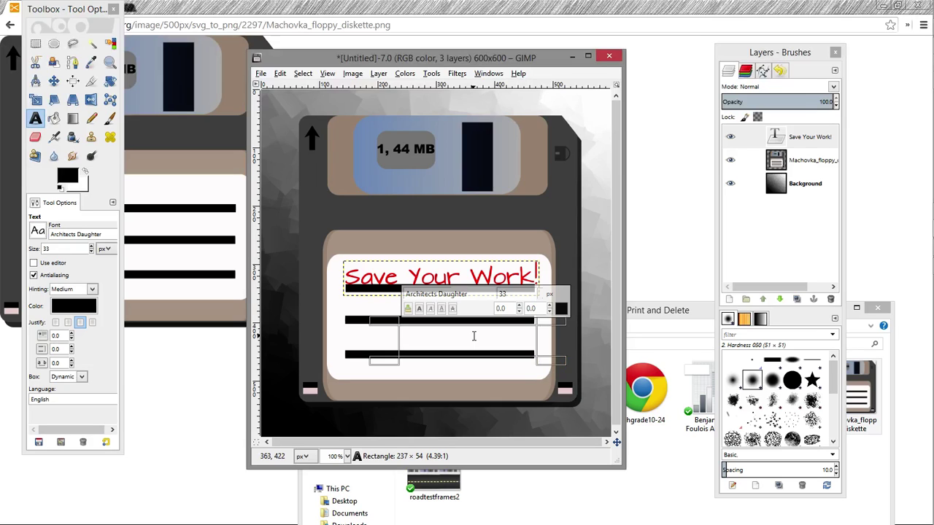
pyautogui.write('theartguy')
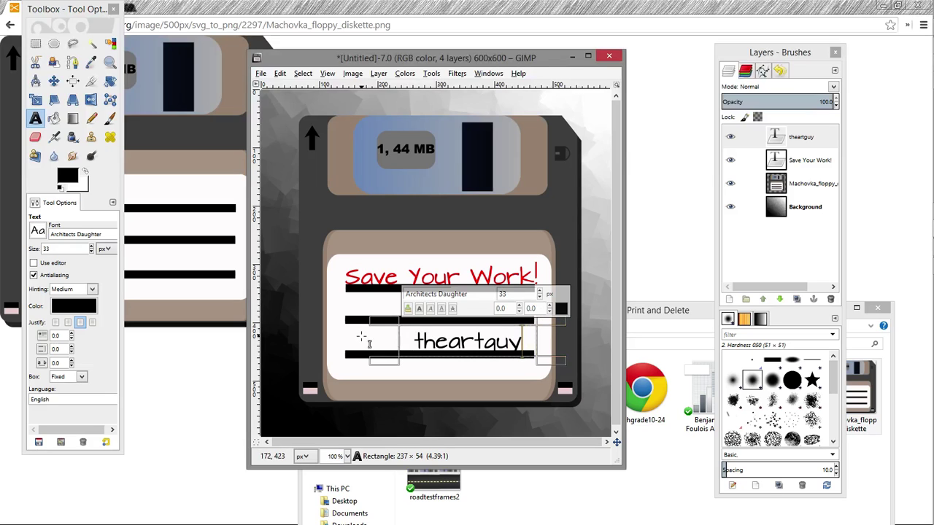
pyautogui.click(73, 310)
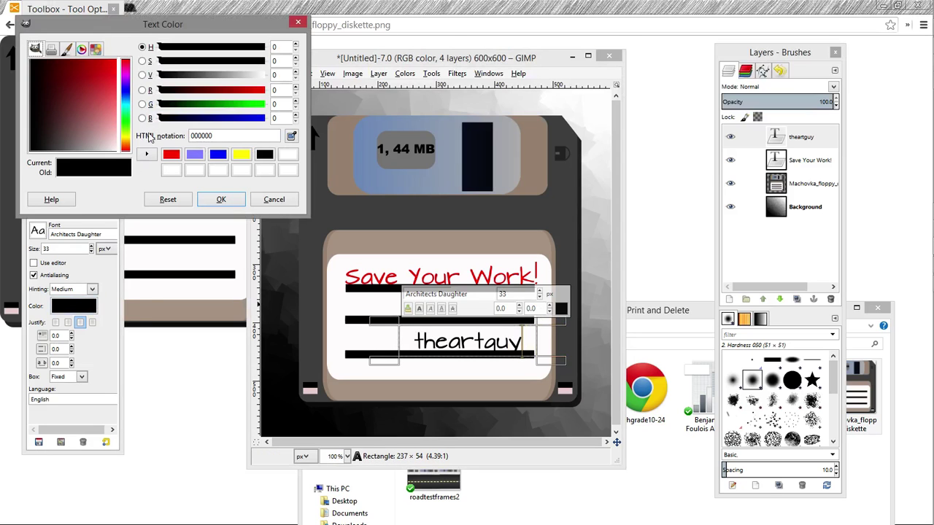
pyautogui.click(171, 156)
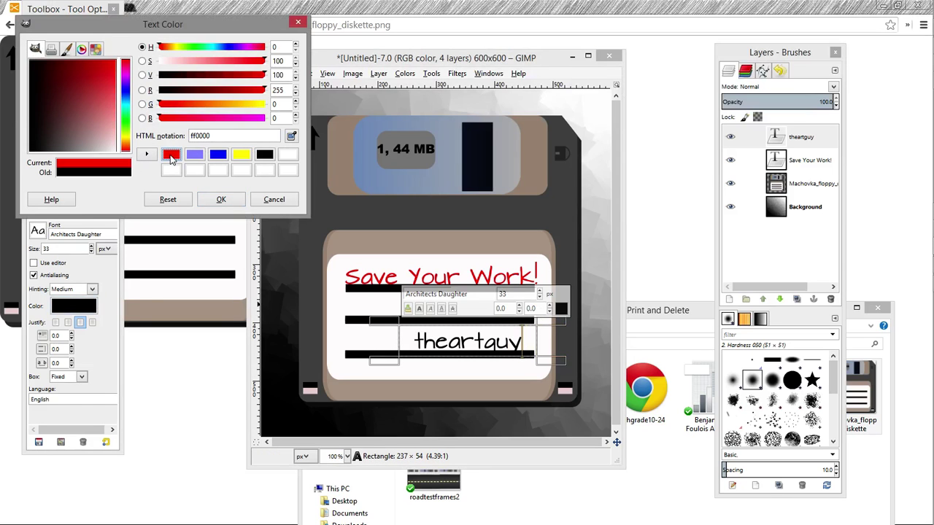
pyautogui.click(220, 200)
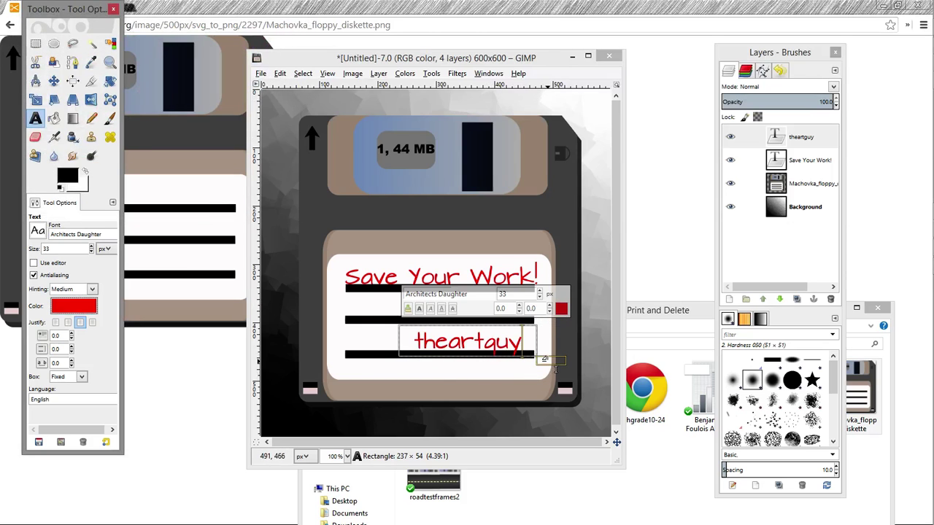
pyautogui.moveTo(555, 368); pyautogui.dragTo(558, 380)
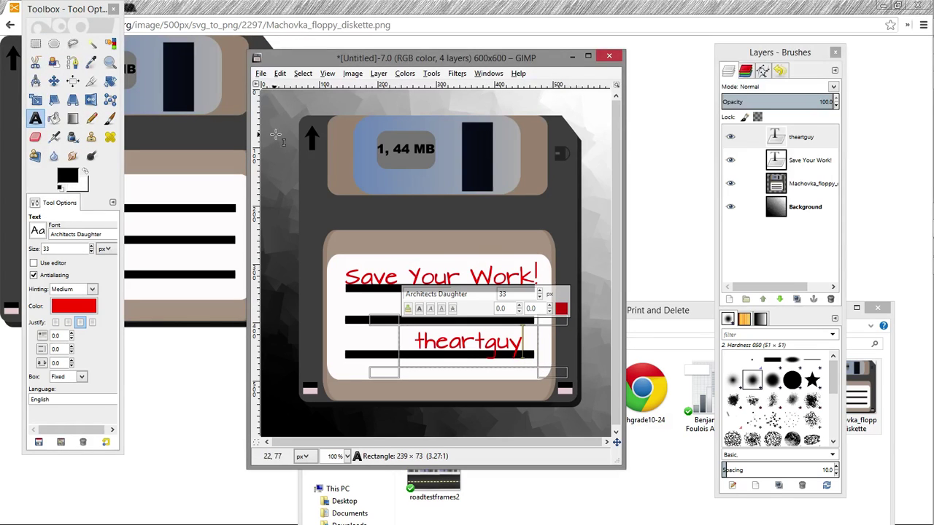
pyautogui.click(54, 80)
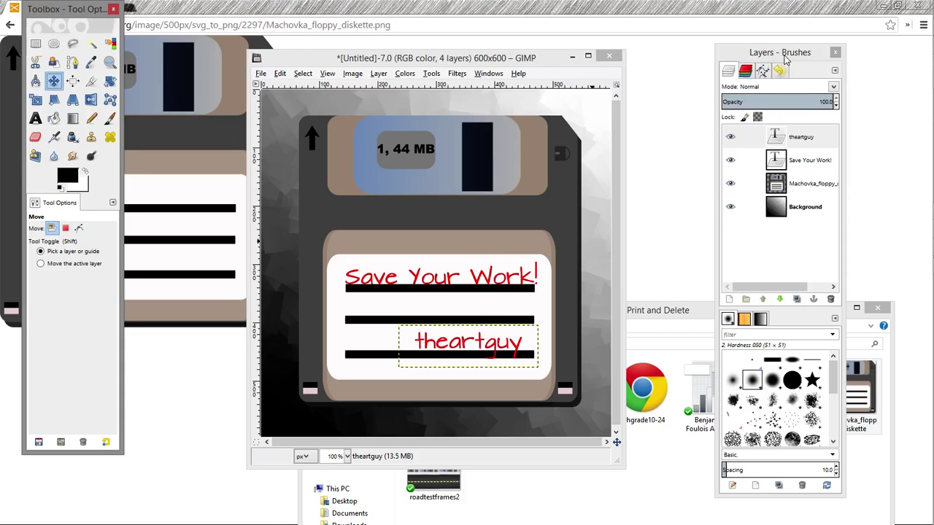
pyautogui.moveTo(786, 62); pyautogui.dragTo(700, 64)
pyautogui.click(693, 210)
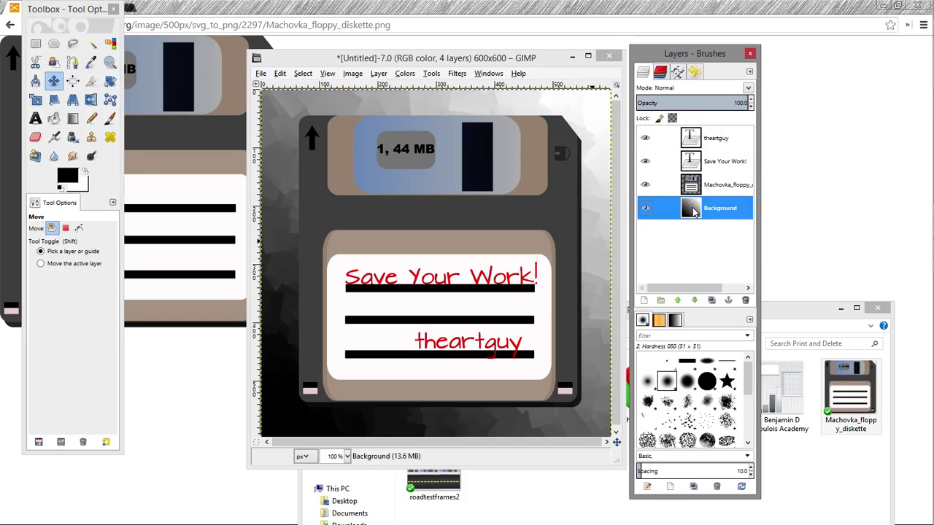
pyautogui.click(697, 185)
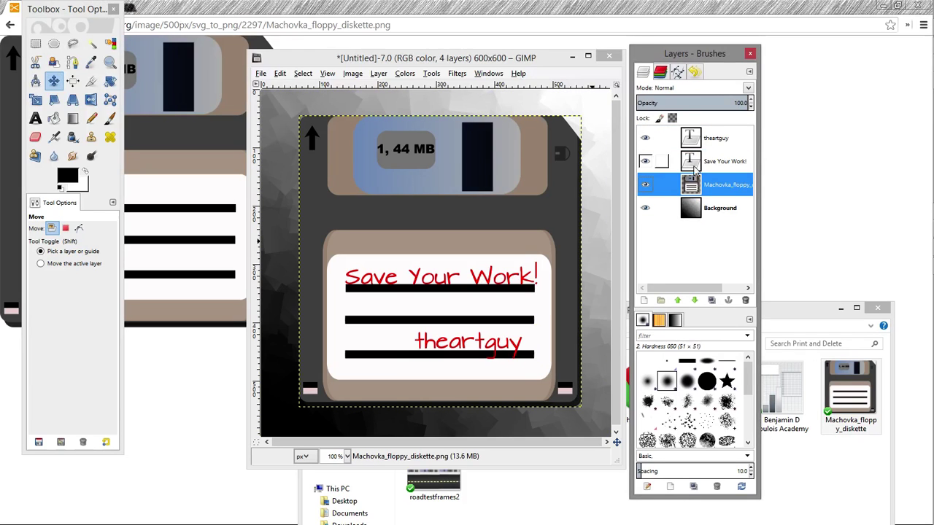
pyautogui.click(697, 162)
pyautogui.click(697, 142)
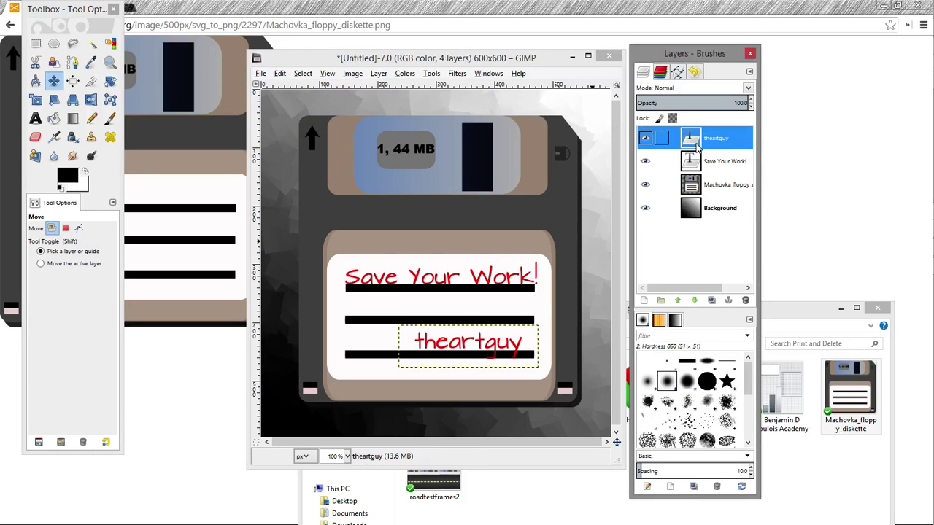
pyautogui.click(693, 184)
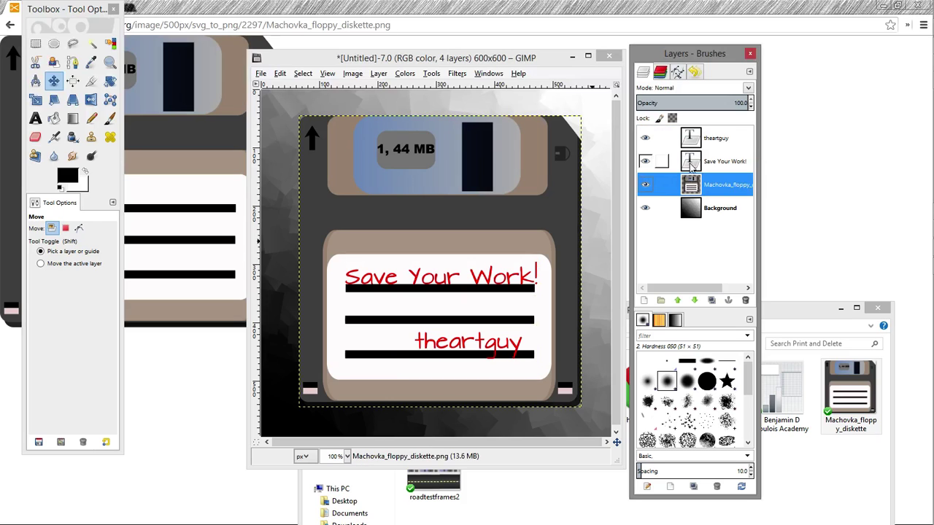
pyautogui.click(693, 164)
pyautogui.click(691, 143)
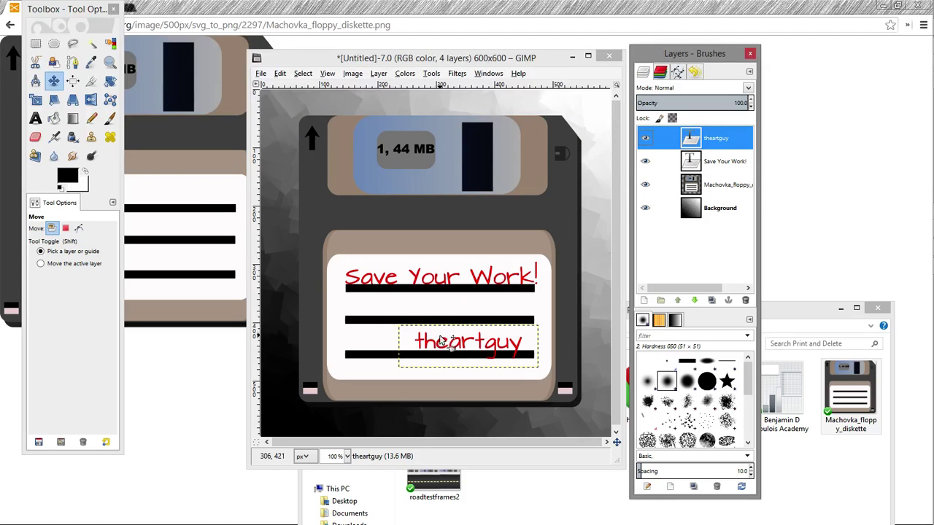
pyautogui.moveTo(442, 350)
pyautogui.mouseDown()
pyautogui.moveTo(436, 336)
pyautogui.moveTo(485, 376)
pyautogui.moveTo(479, 317)
pyautogui.moveTo(447, 361)
pyautogui.moveTo(471, 382)
pyautogui.moveTo(457, 348)
pyautogui.mouseUp()
pyautogui.press('alt')
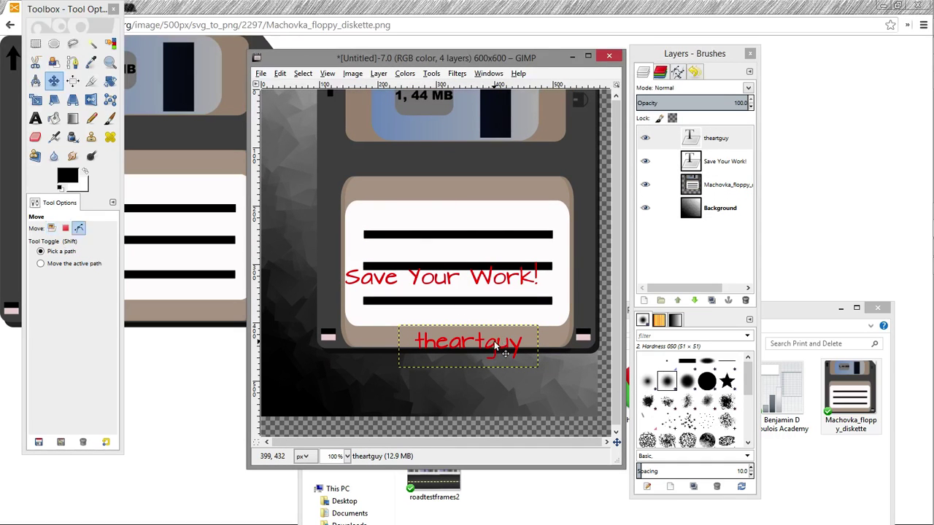
pyautogui.hotkey('ctrl', 'z')
pyautogui.hotkey('ctrl', 'z')
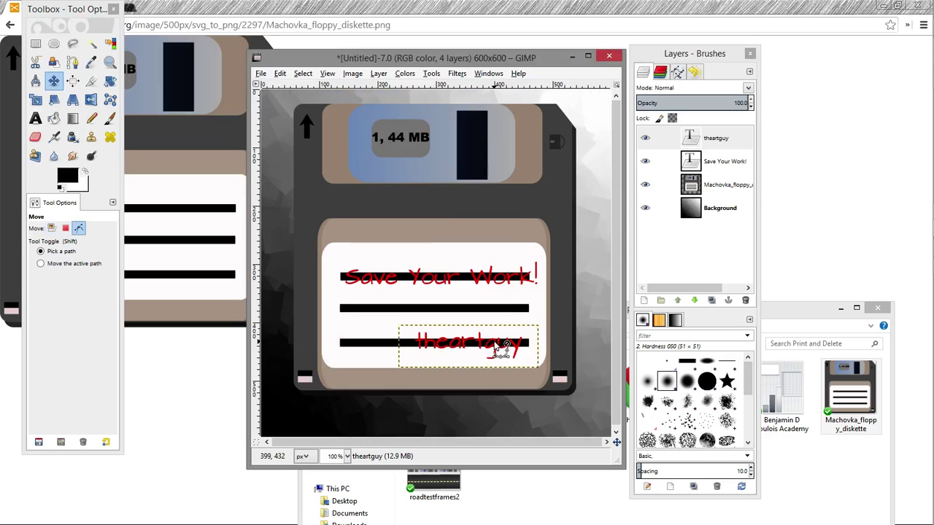
pyautogui.hotkey('ctrl', 'z')
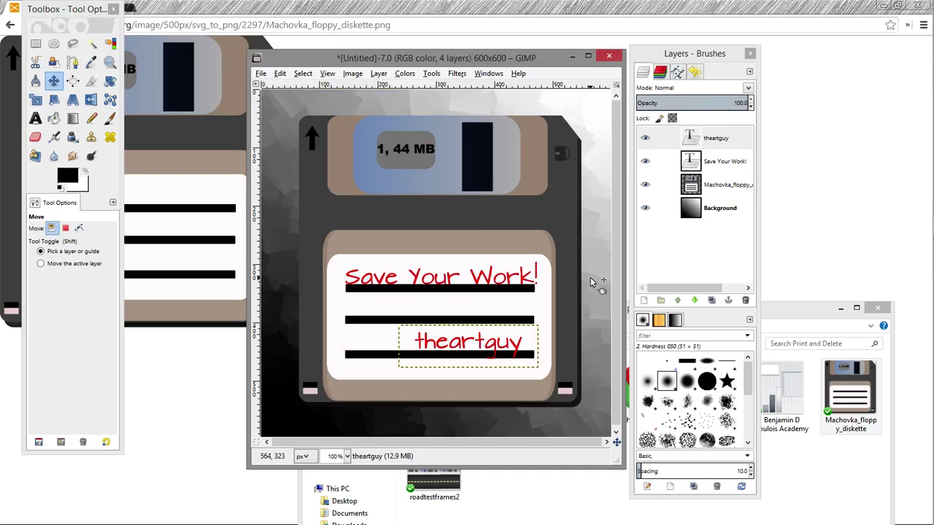
pyautogui.click(713, 161)
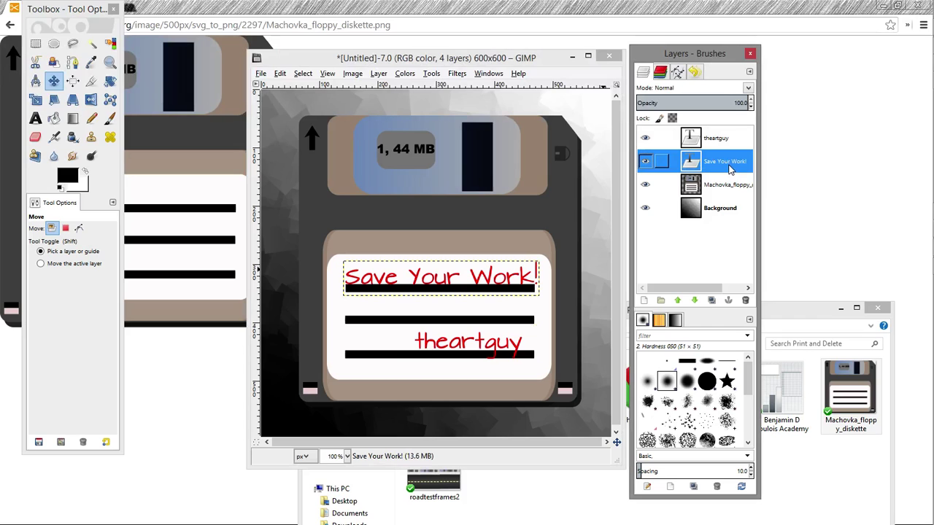
# - Merge the 'Save Your Work!' and 'theartguy' text layers down into the floppy layer
pyautogui.rightClick(729, 168)
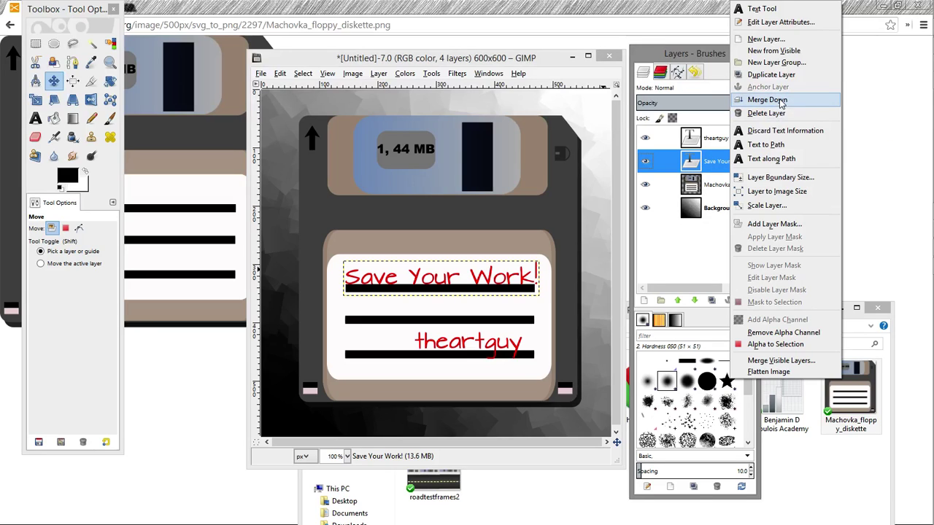
pyautogui.click(779, 100)
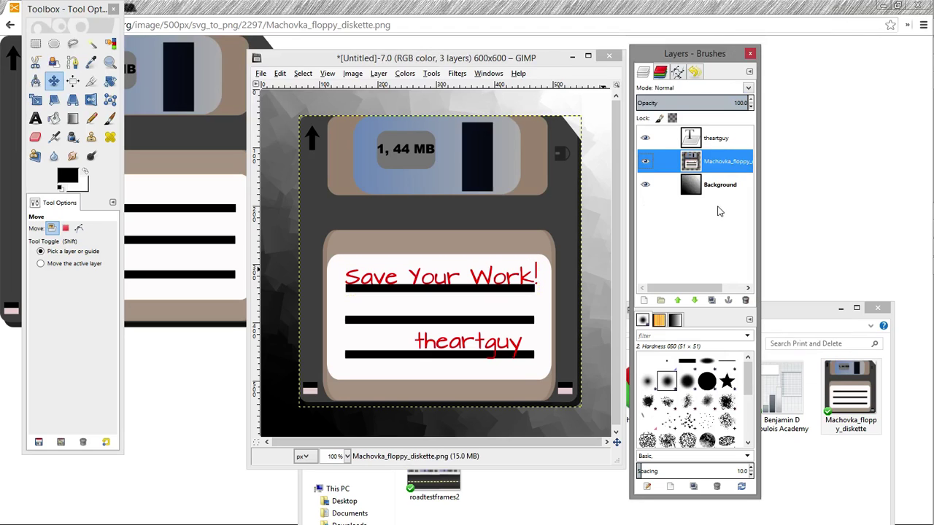
pyautogui.click(711, 143)
pyautogui.rightClick(710, 142)
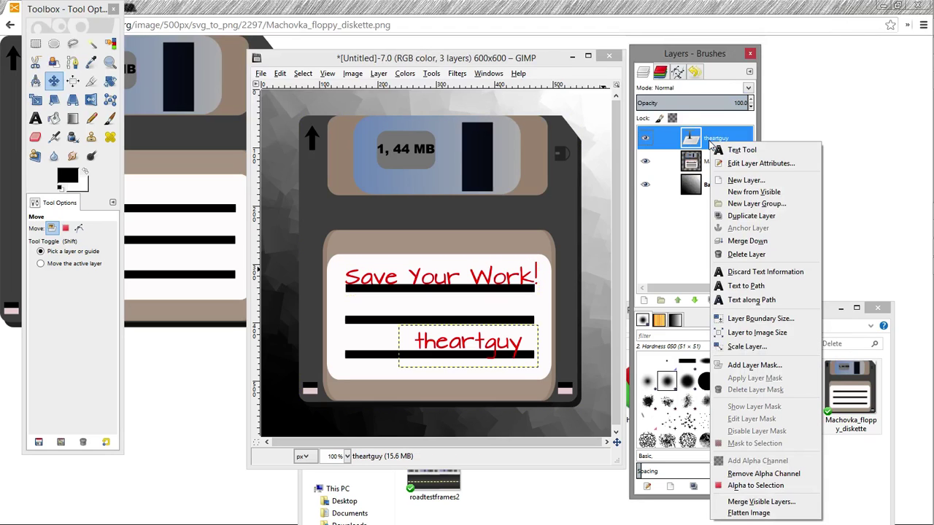
pyautogui.click(758, 246)
# - Drag the merged diskette to a new position on the background
pyautogui.moveTo(473, 248)
pyautogui.mouseDown()
pyautogui.moveTo(416, 275)
pyautogui.moveTo(491, 257)
pyautogui.moveTo(485, 235)
pyautogui.mouseUp()
pyautogui.moveTo(518, 207); pyautogui.dragTo(457, 231)
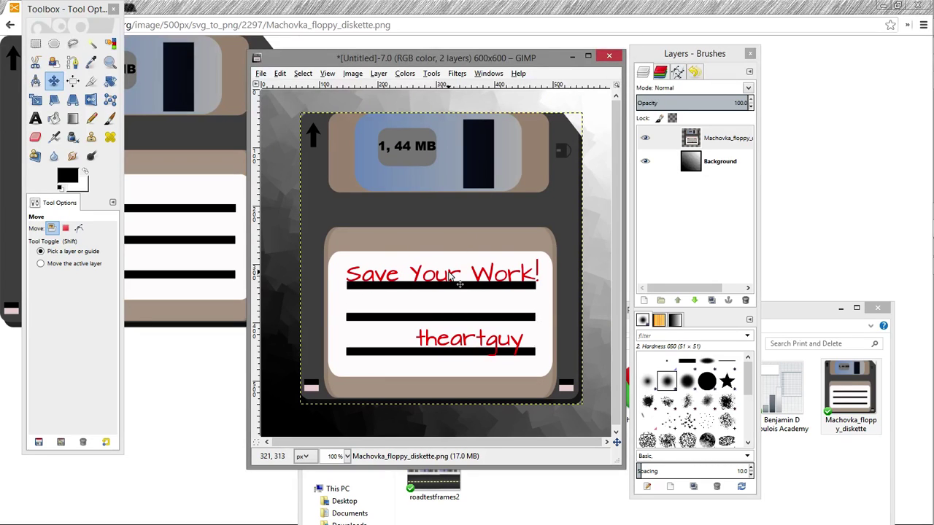
pyautogui.moveTo(459, 279); pyautogui.dragTo(456, 283)
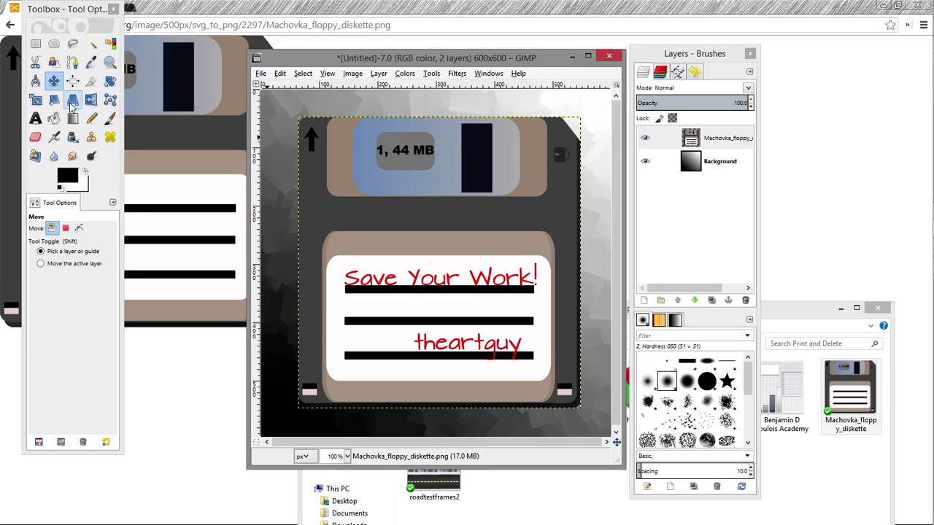
pyautogui.click(110, 82)
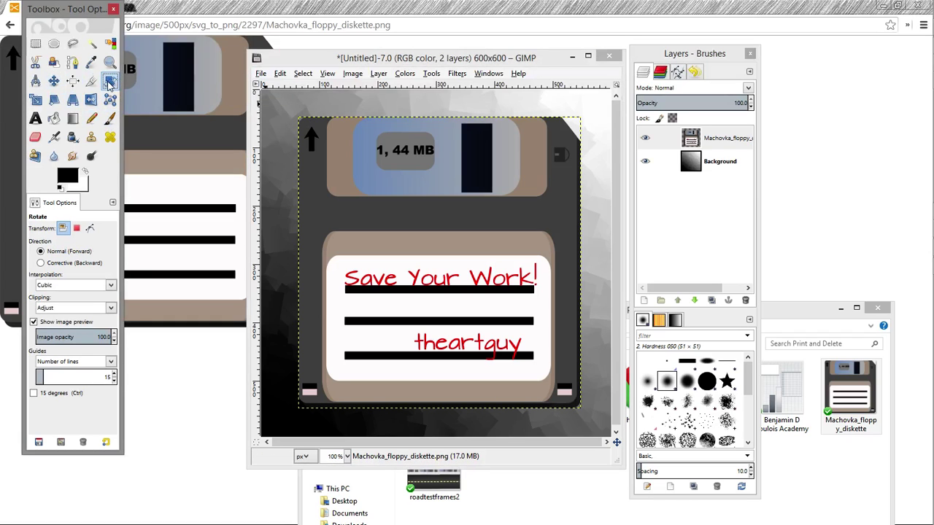
pyautogui.click(383, 211)
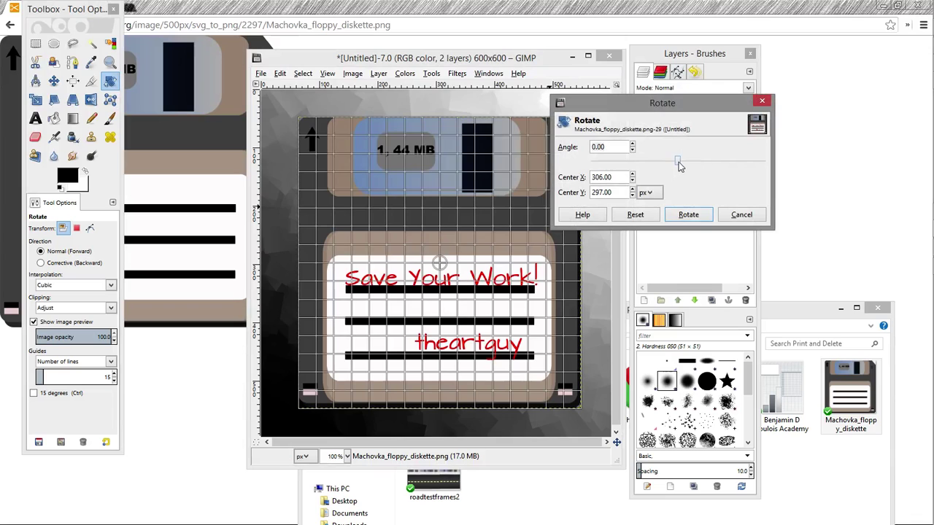
pyautogui.moveTo(678, 162)
pyautogui.mouseDown()
pyautogui.moveTo(662, 162)
pyautogui.moveTo(673, 162)
pyautogui.mouseUp()
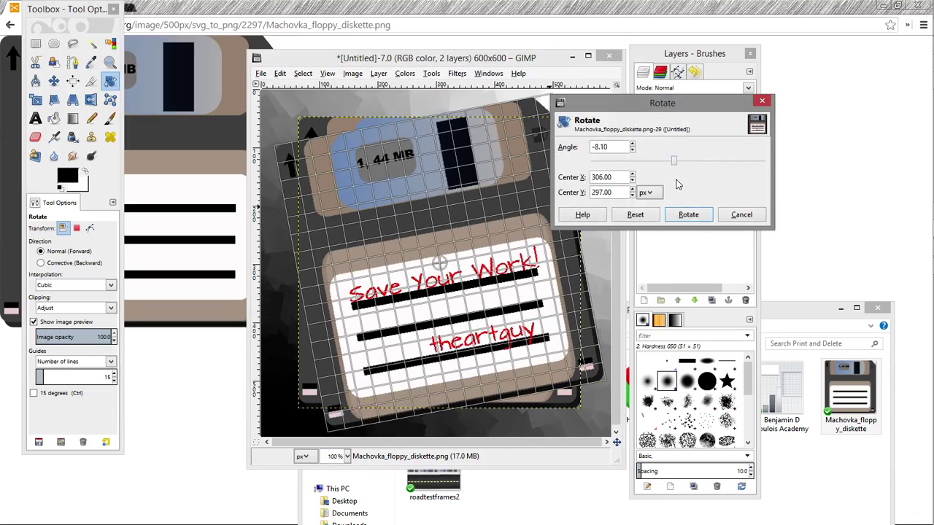
pyautogui.click(741, 214)
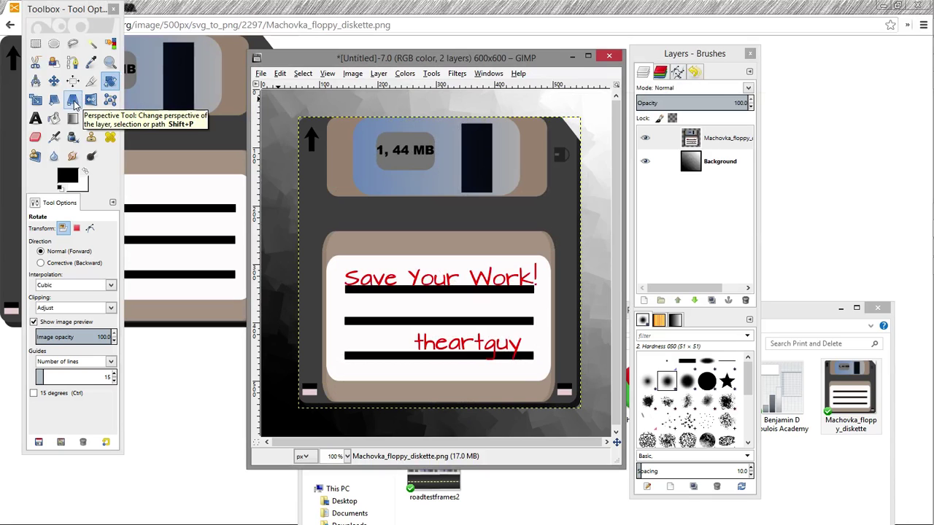
# - Apply a perspective transform pulling the diskette's top corners down so it leans back
pyautogui.click(74, 102)
pyautogui.click(421, 174)
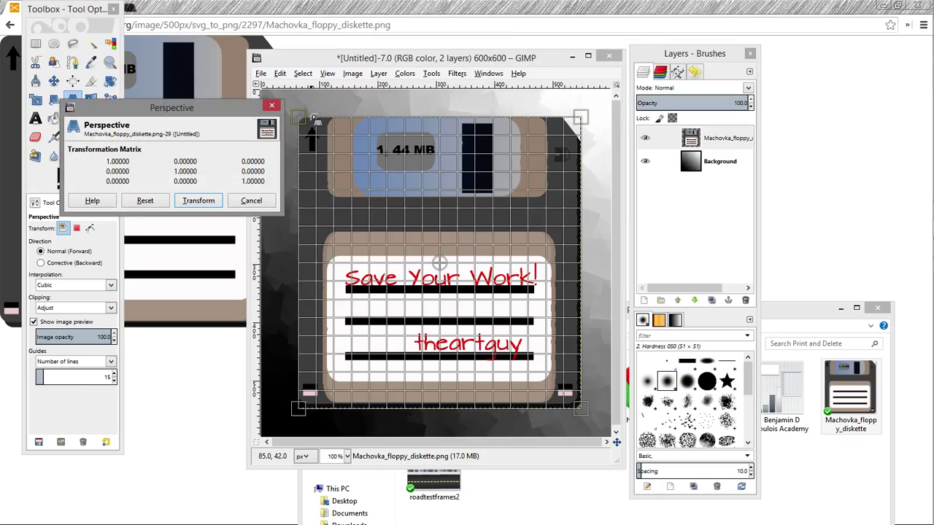
pyautogui.moveTo(300, 121); pyautogui.dragTo(381, 211)
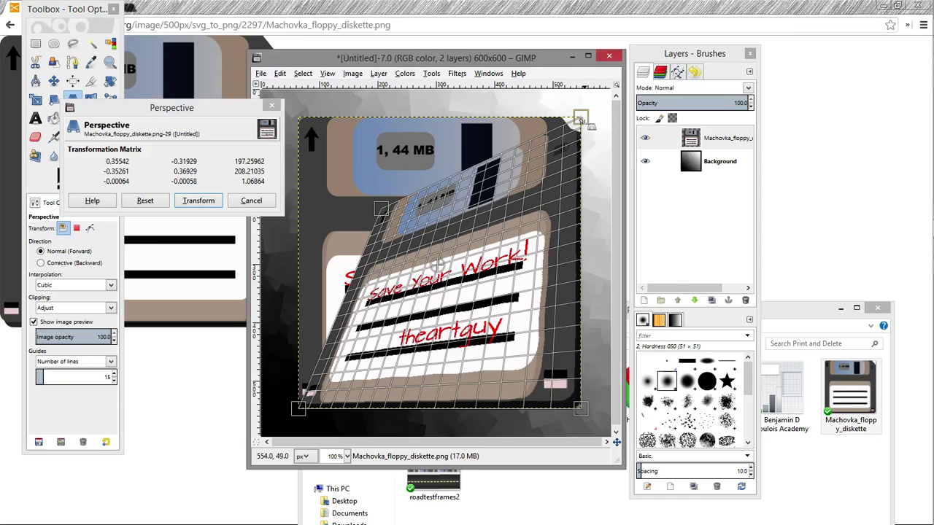
pyautogui.moveTo(579, 119); pyautogui.dragTo(521, 224)
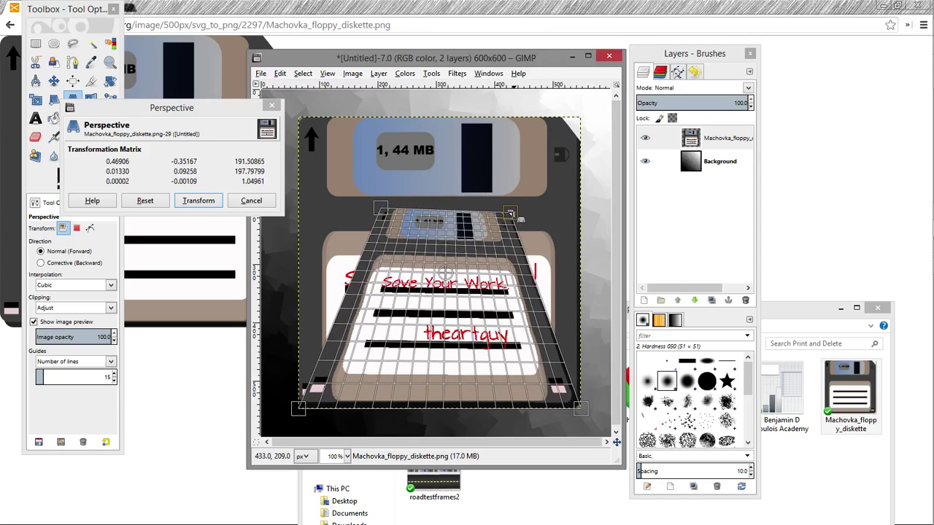
pyautogui.moveTo(511, 214); pyautogui.dragTo(529, 212)
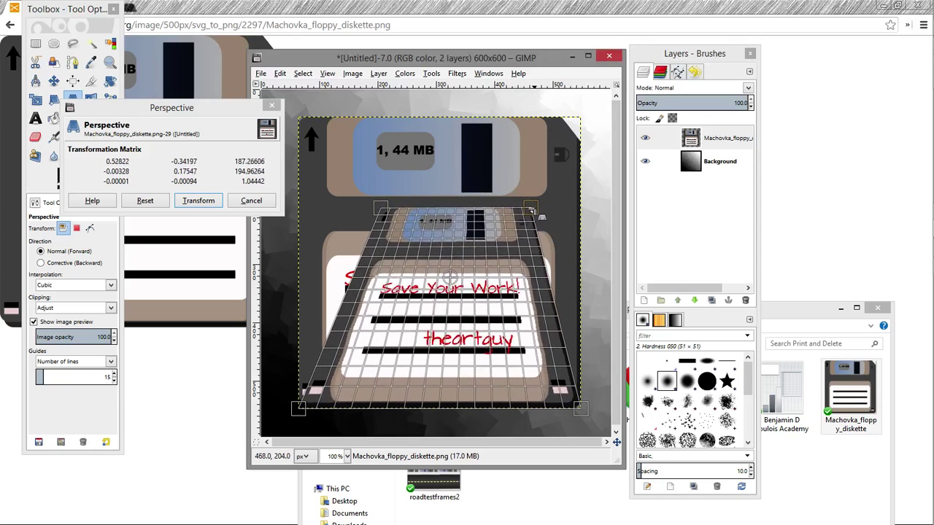
pyautogui.moveTo(382, 211); pyautogui.dragTo(353, 211)
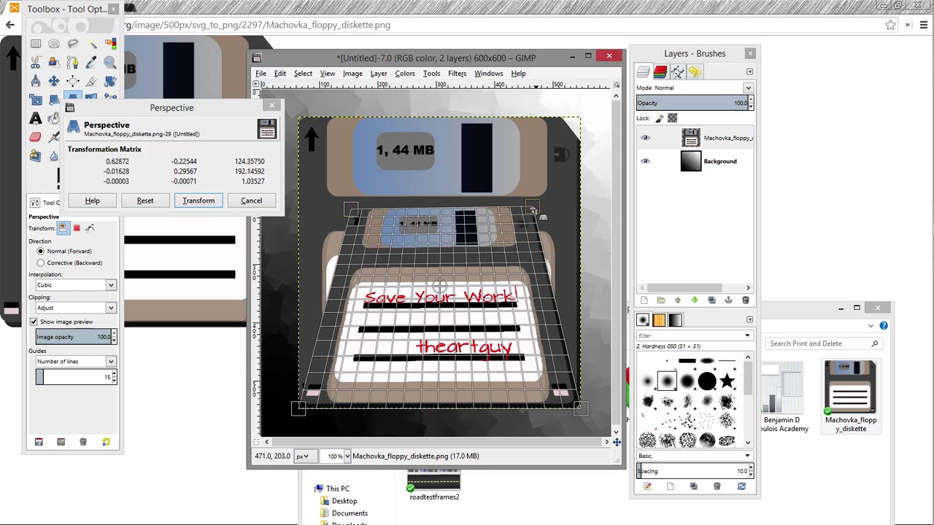
pyautogui.moveTo(533, 210); pyautogui.dragTo(534, 214)
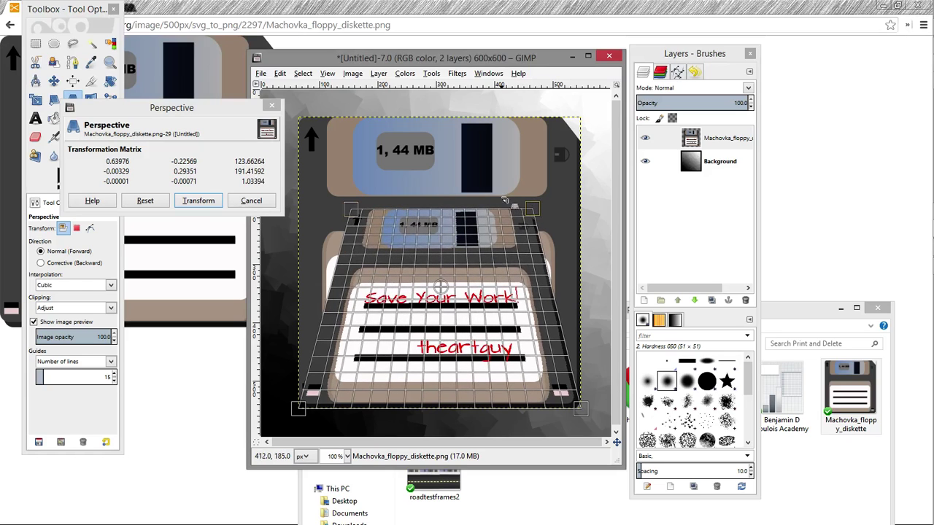
pyautogui.click(198, 201)
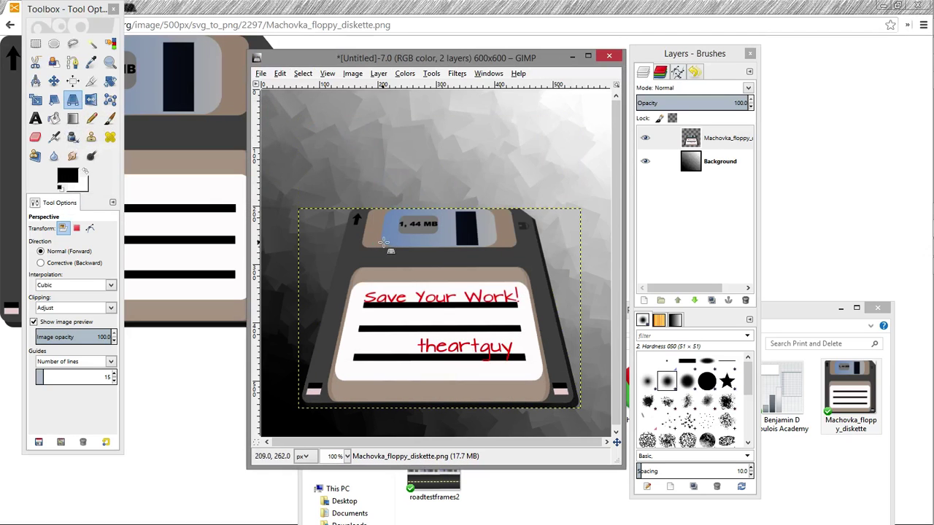
# - Start a second perspective transform on the diskette, then cancel it
pyautogui.click(445, 159)
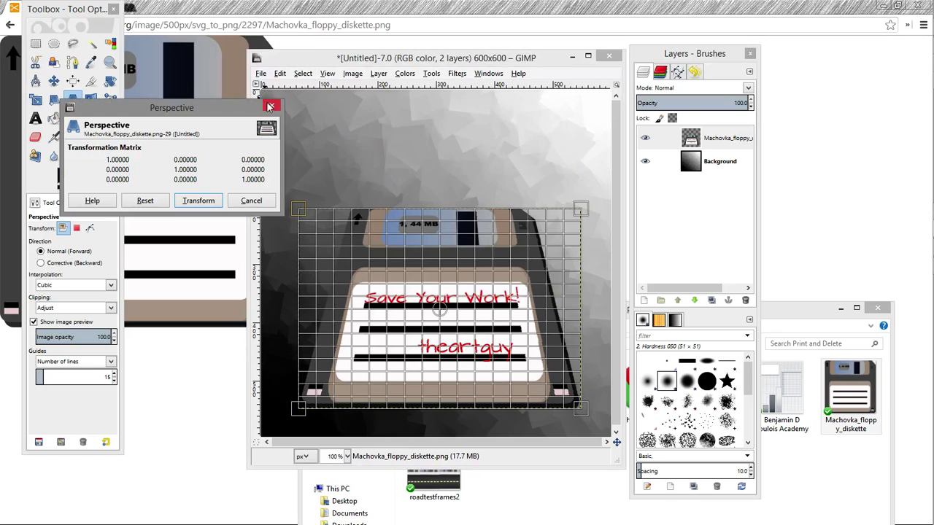
pyautogui.click(251, 201)
pyautogui.click(54, 80)
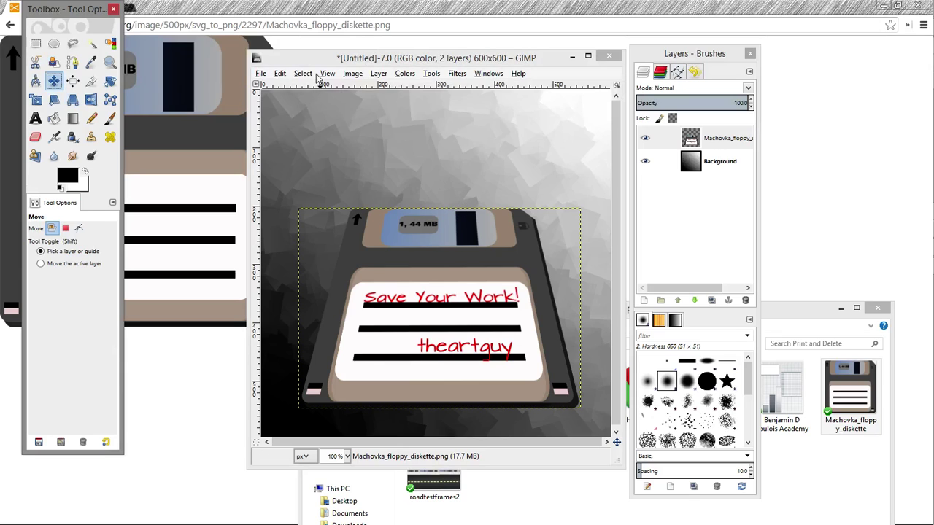
# - Open File > Export and scroll the file-type list down toward PNG image
pyautogui.click(263, 75)
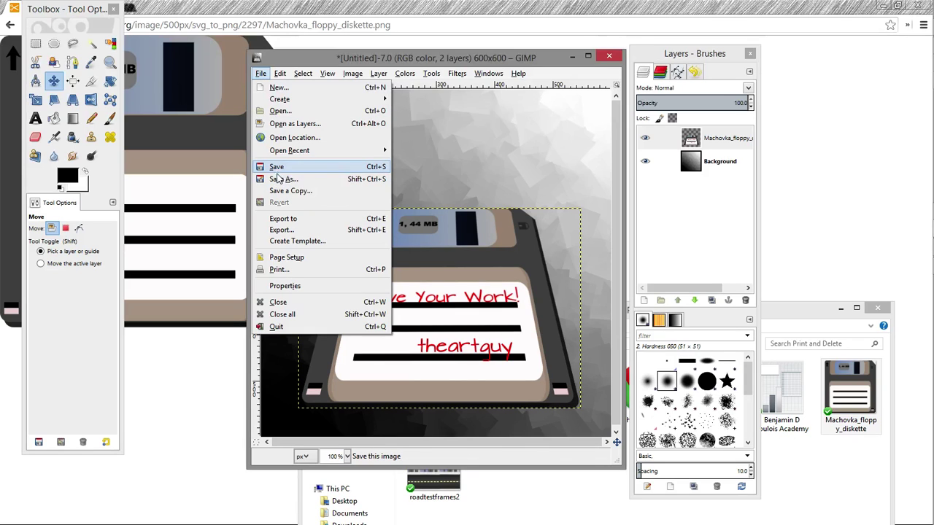
pyautogui.click(290, 232)
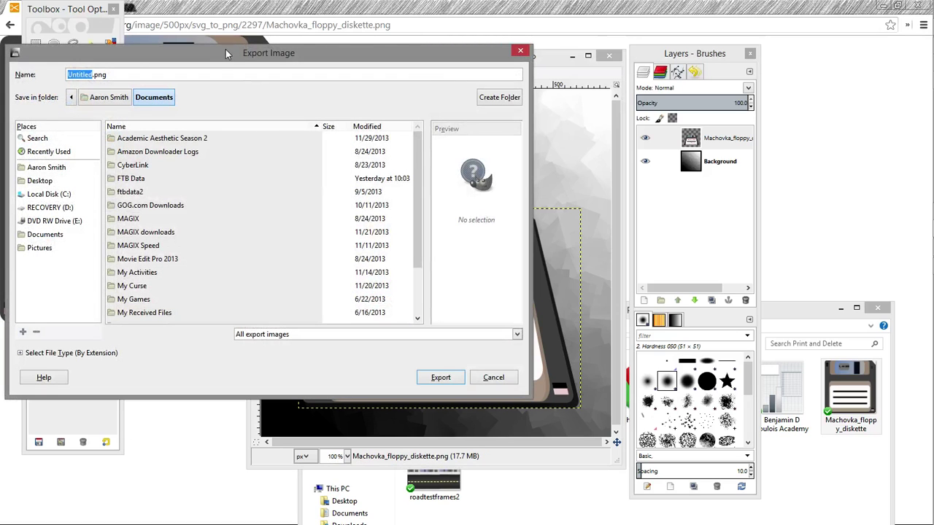
pyautogui.moveTo(226, 54); pyautogui.dragTo(399, 128)
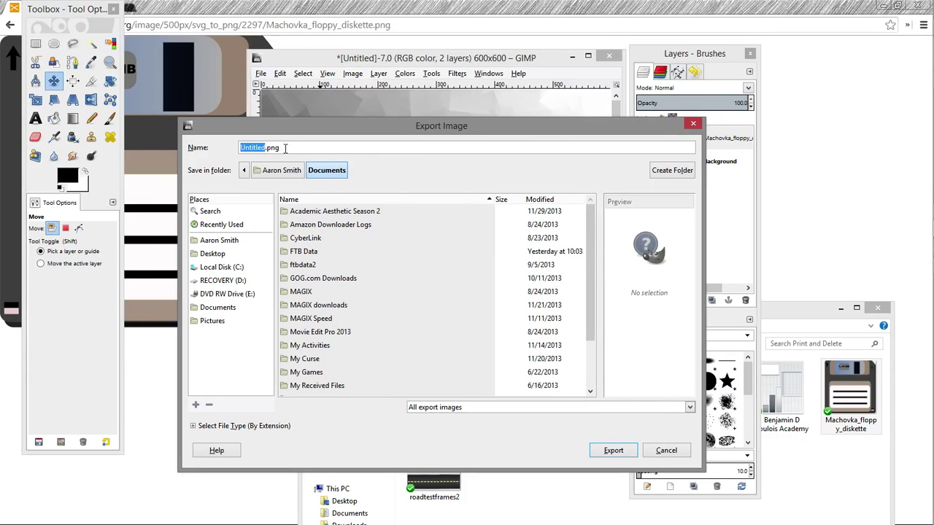
pyautogui.click(195, 427)
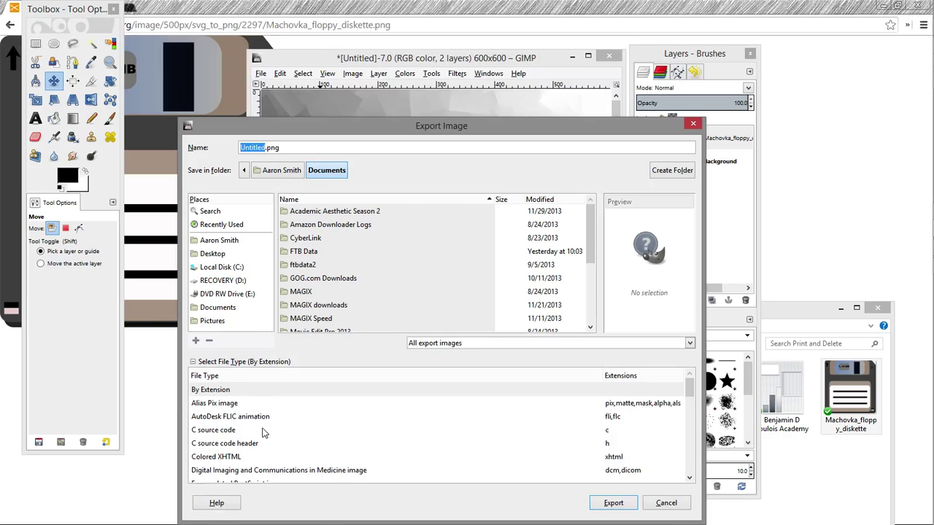
pyautogui.scroll(-2, 285, 454)
pyautogui.scroll(-4, 285, 454)
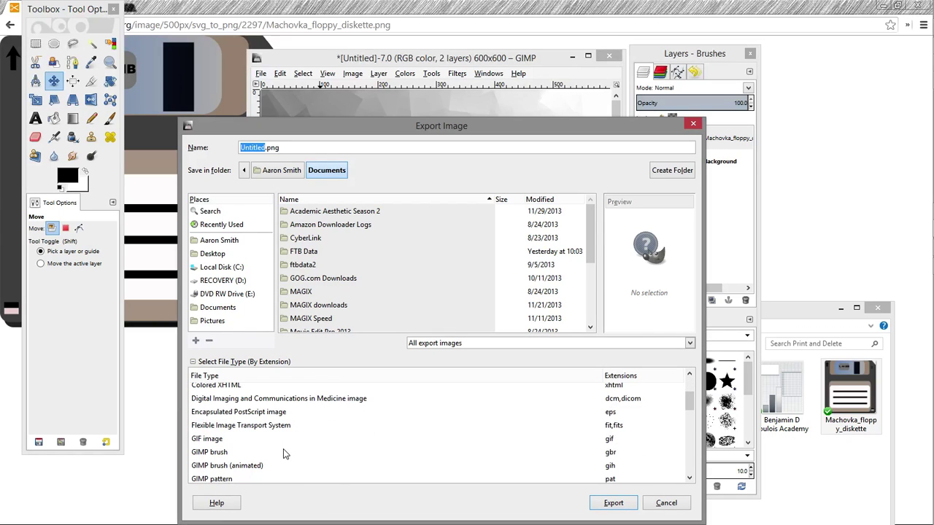
pyautogui.scroll(-2, 284, 454)
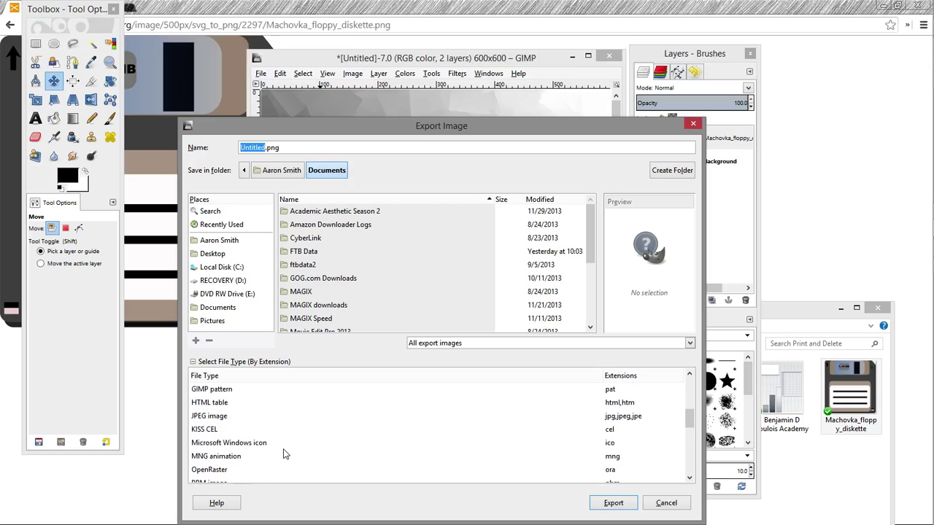
pyautogui.scroll(-1, 284, 454)
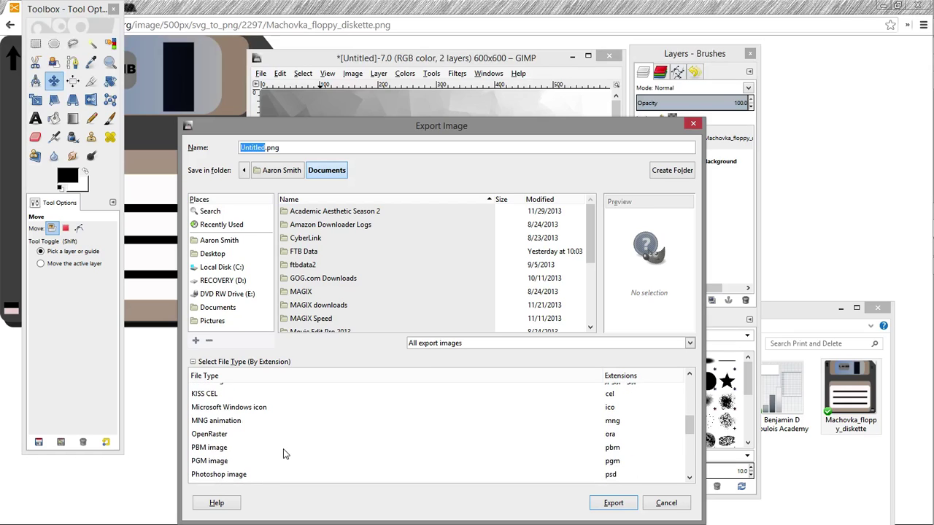
pyautogui.scroll(-1, 285, 454)
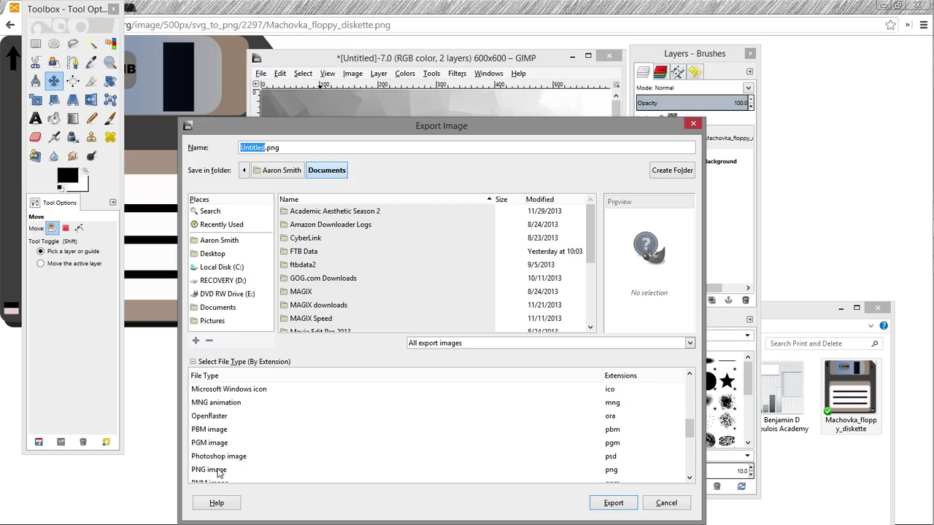
# - Rename the export file to GIMPalbum2.png and export it with default PNG options
pyautogui.click(262, 149)
pyautogui.moveTo(264, 147); pyautogui.dragTo(236, 149)
pyautogui.write('GIMPalbum')
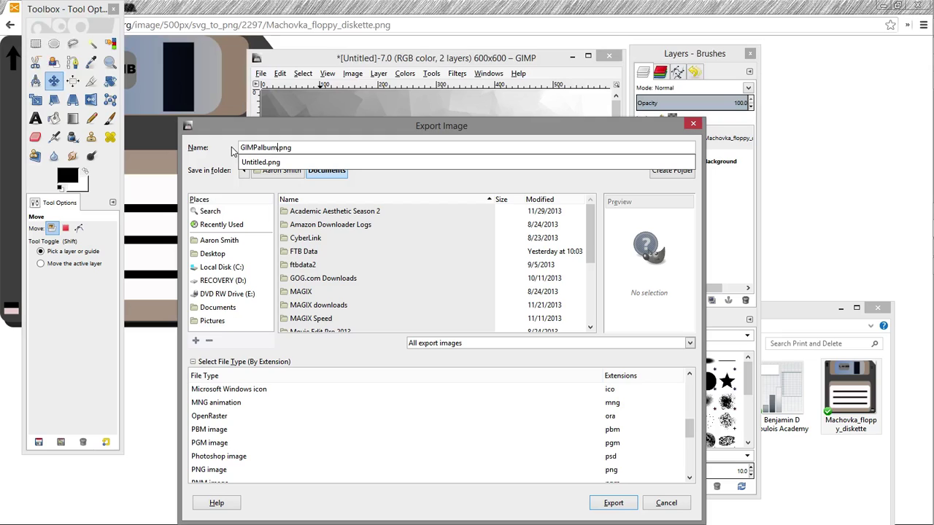
pyautogui.write('2')
pyautogui.moveTo(409, 131); pyautogui.dragTo(420, 85)
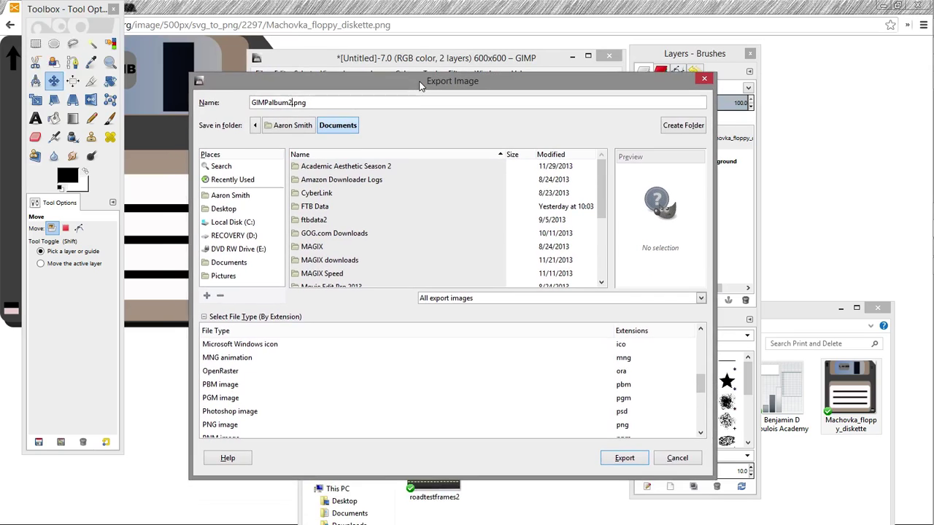
pyautogui.click(628, 458)
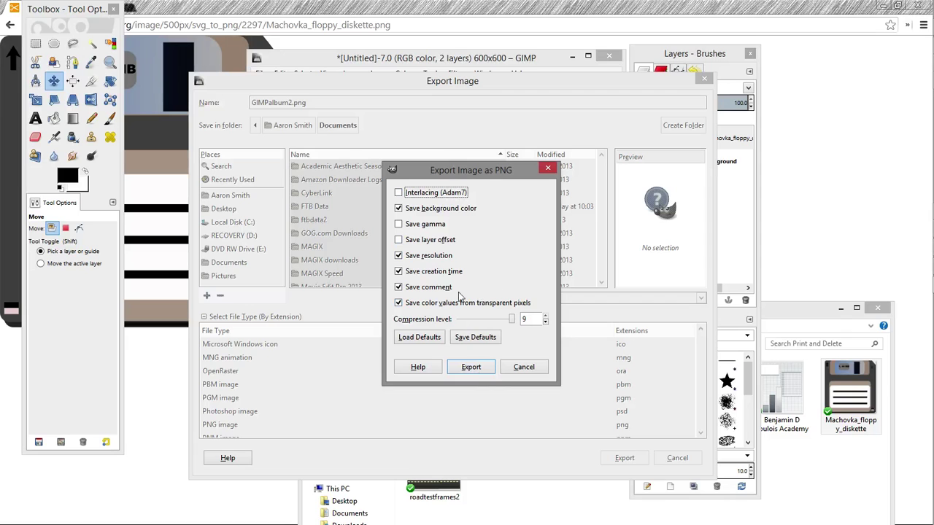
pyautogui.click(476, 370)
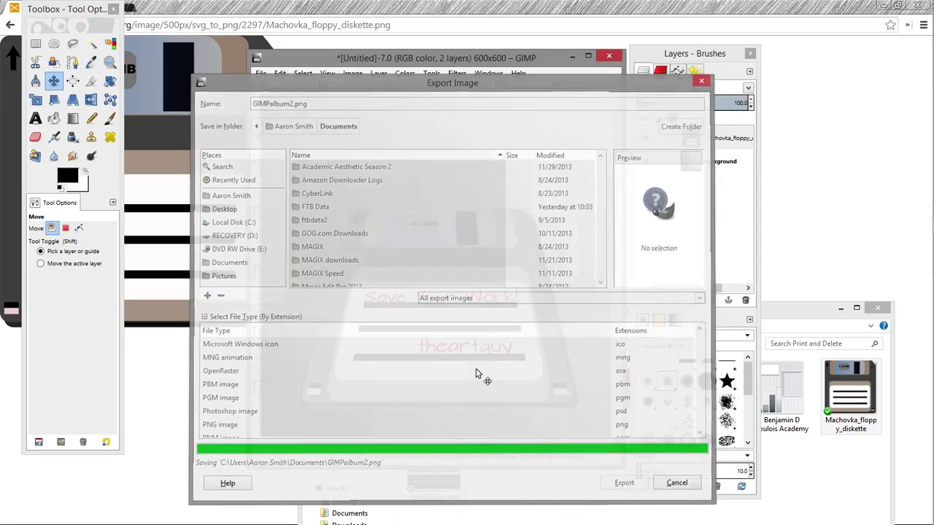